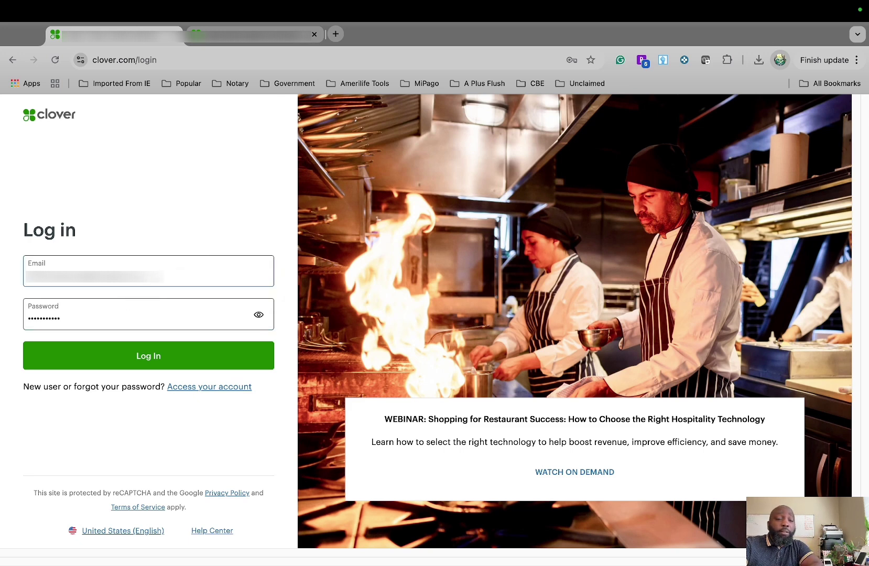
Step: Back out of the account recovery page and log in with the autofilled credentials
click(208, 389)
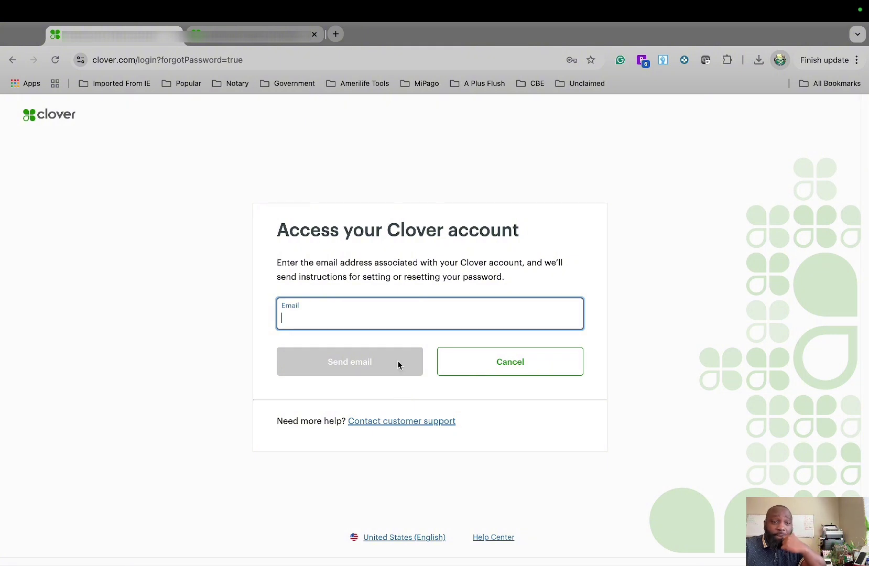
click(10, 61)
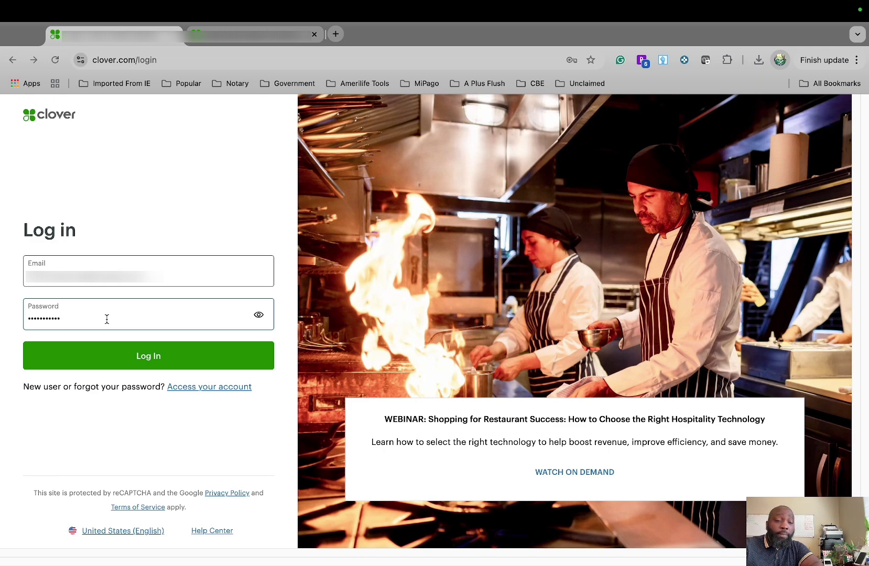
click(160, 360)
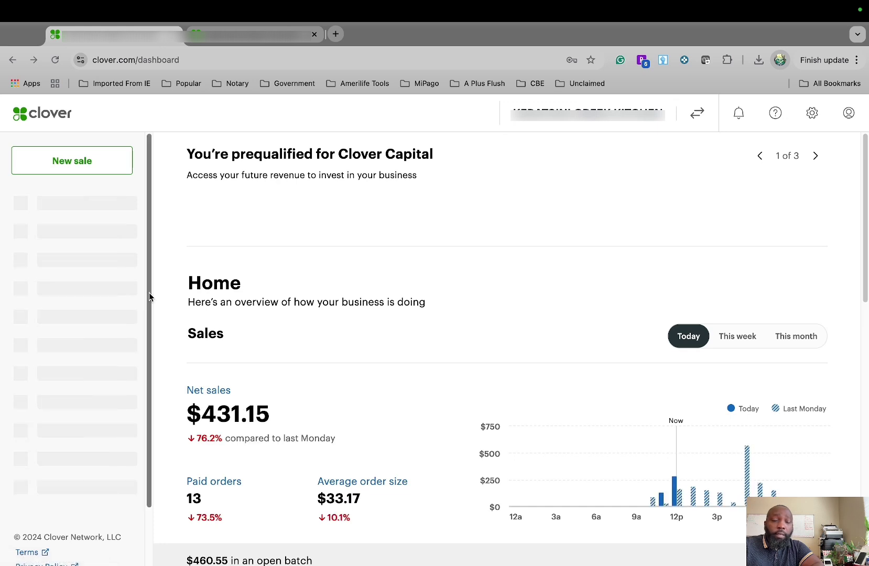
Step: Open the Employees list and start a new employee form, scrolling through its fields
click(78, 348)
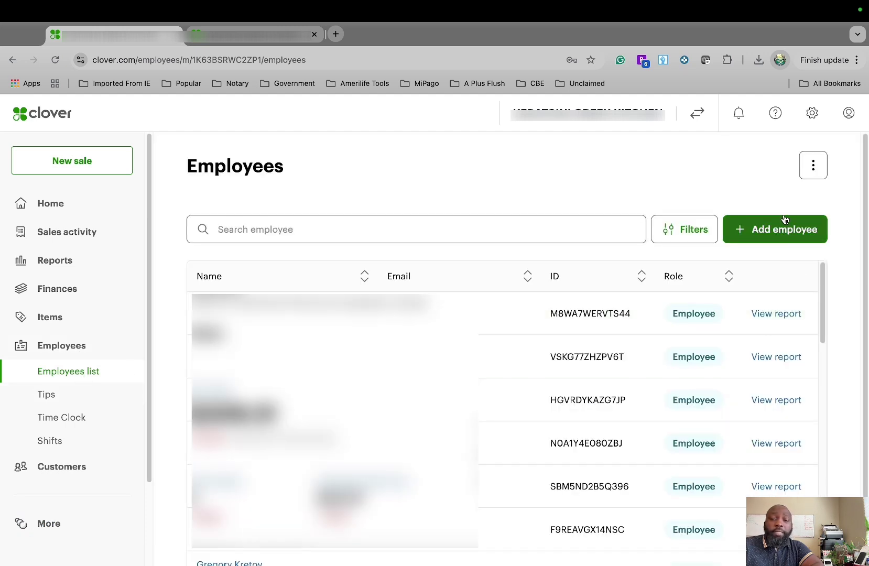
click(784, 228)
scroll(446, 364, down, 5)
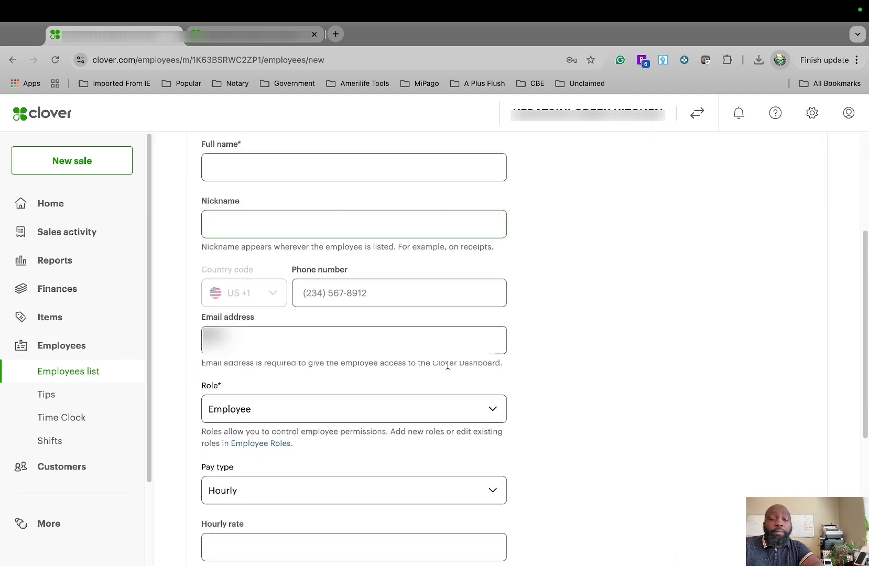
scroll(446, 364, up, 2)
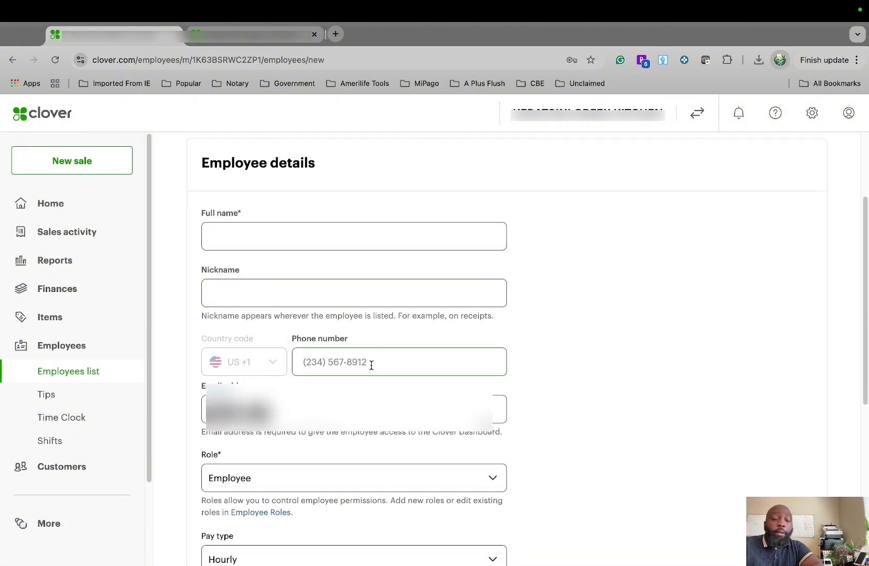
scroll(375, 366, down, 1)
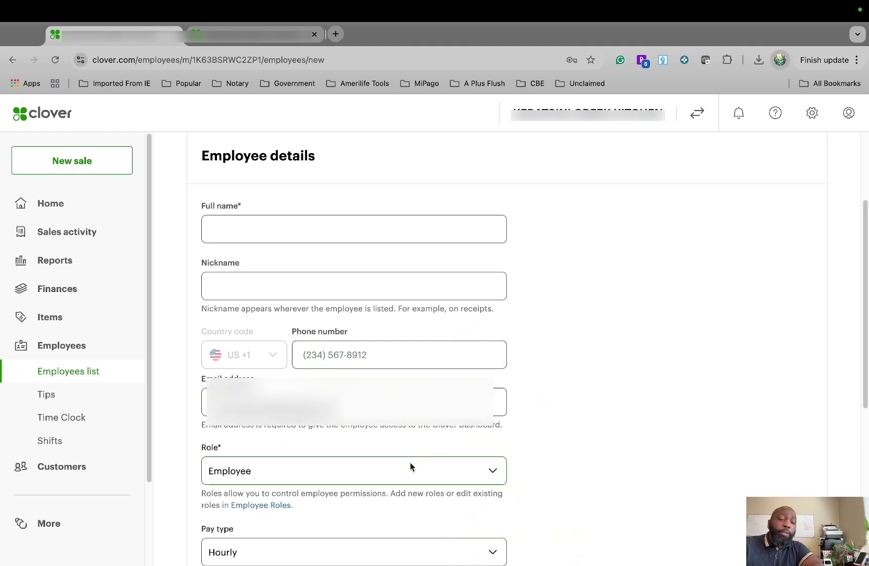
scroll(411, 466, down, 3)
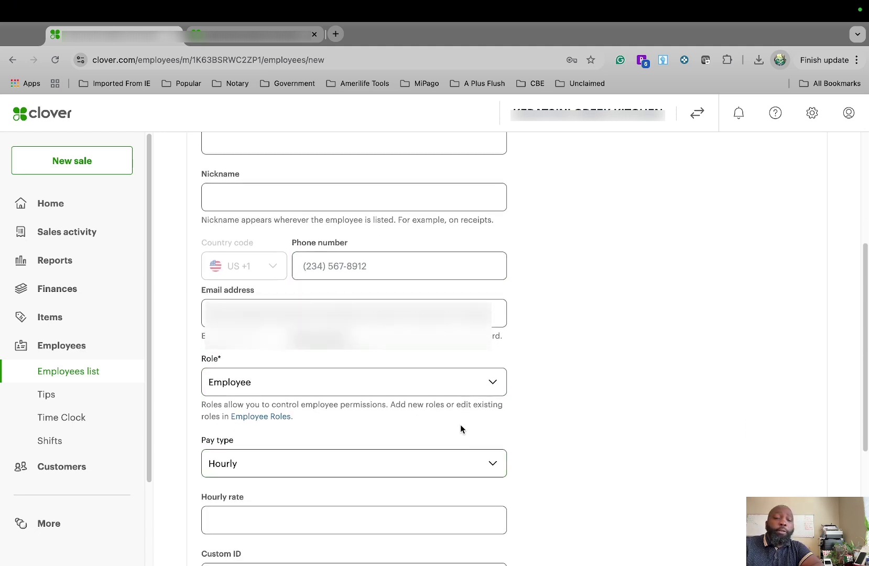
Step: Check the Role options, keep Employee, and cancel the form without saving
click(479, 384)
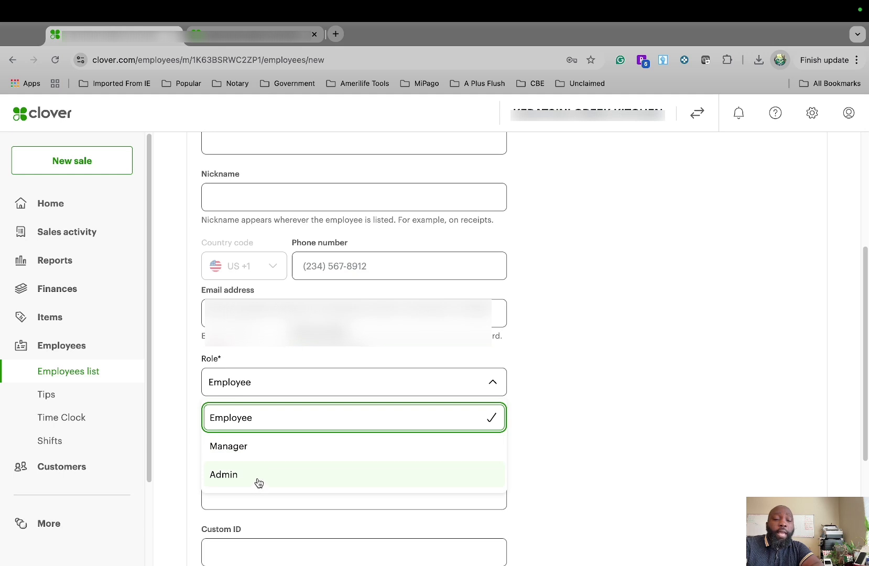
click(538, 412)
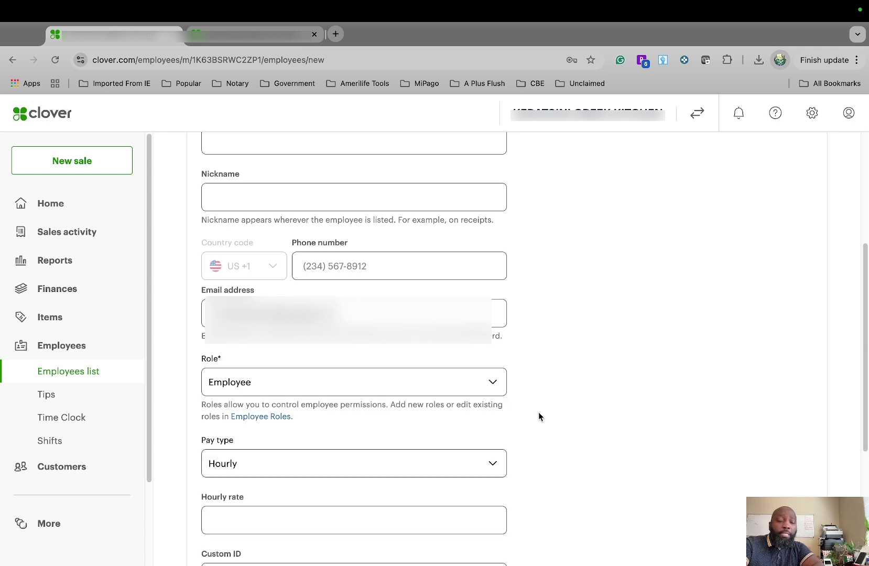
scroll(539, 414, down, 5)
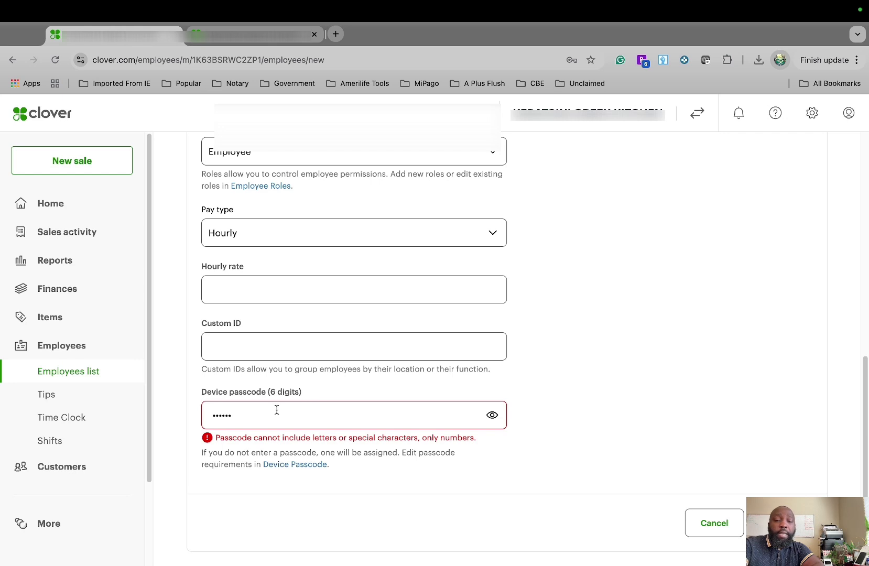
click(714, 524)
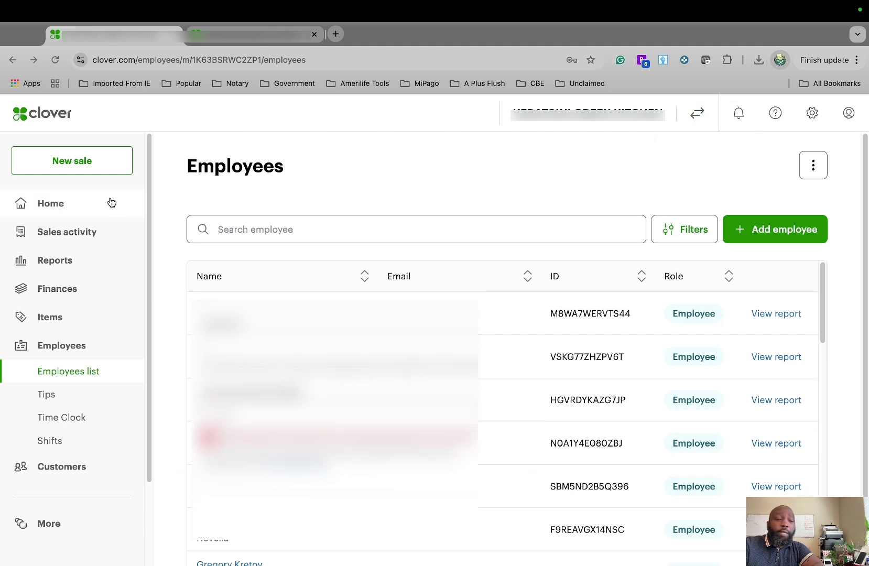
Step: Return to the Home overview and briefly open then close the Settings panel
click(54, 202)
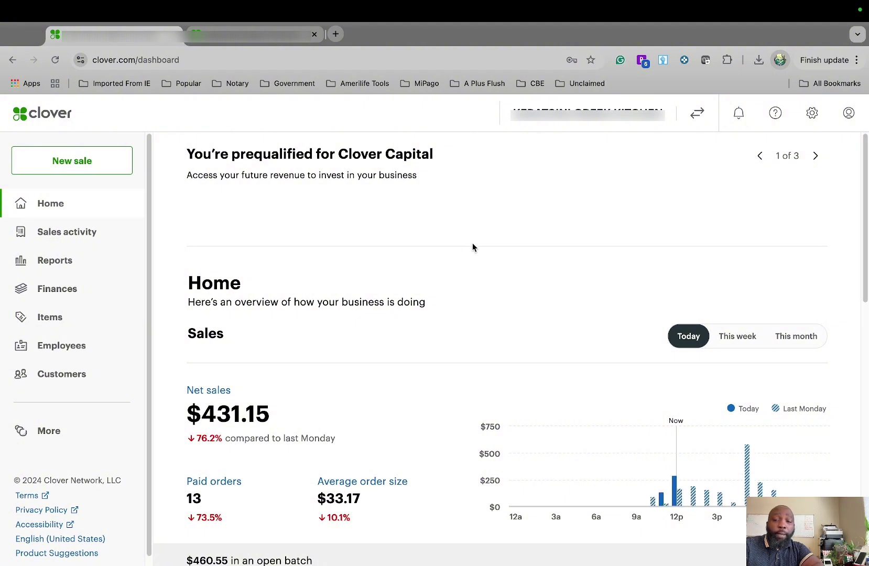
click(818, 119)
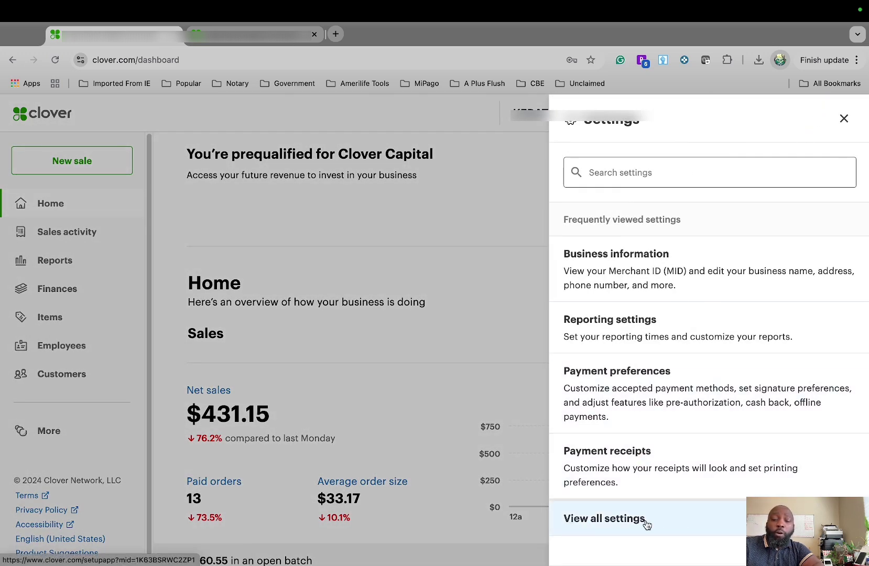
click(483, 172)
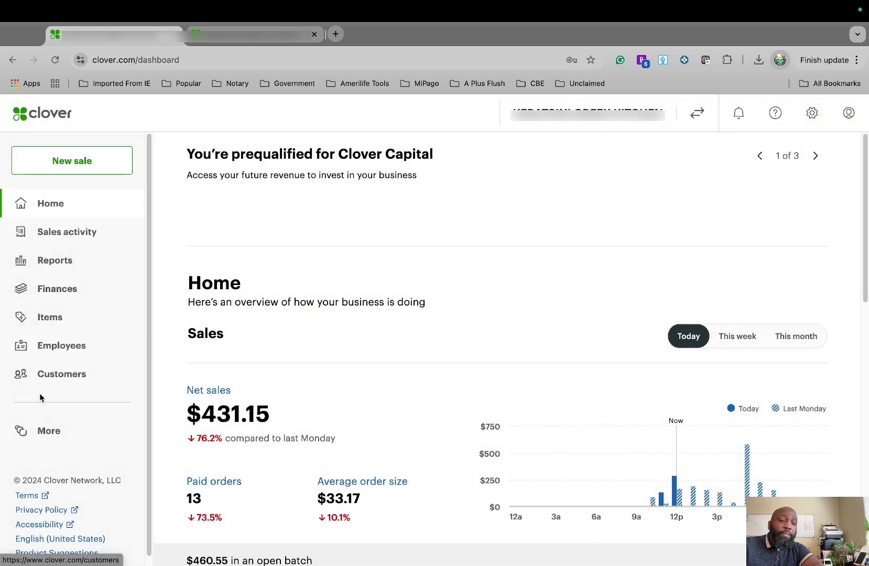
Step: Open the App Market and scroll through its listing and sidebar
click(56, 432)
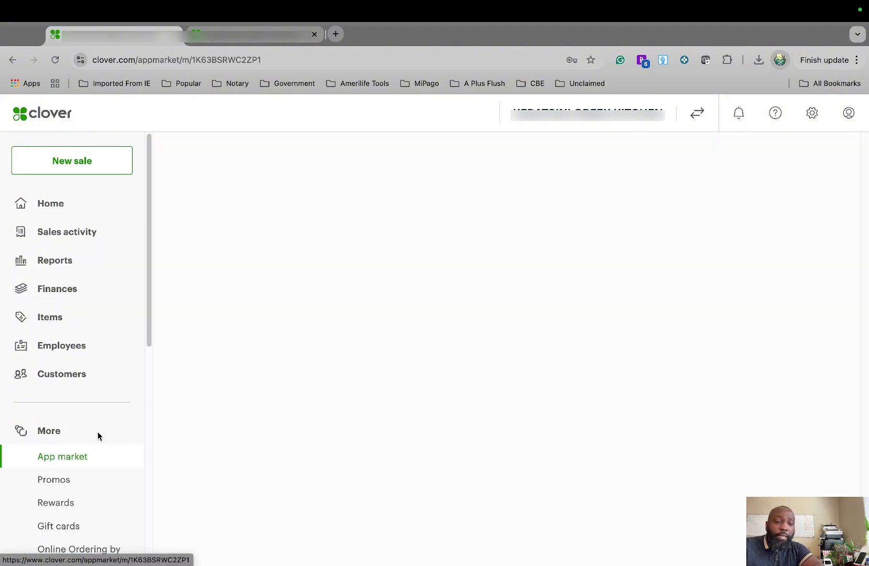
scroll(98, 433, down, 3)
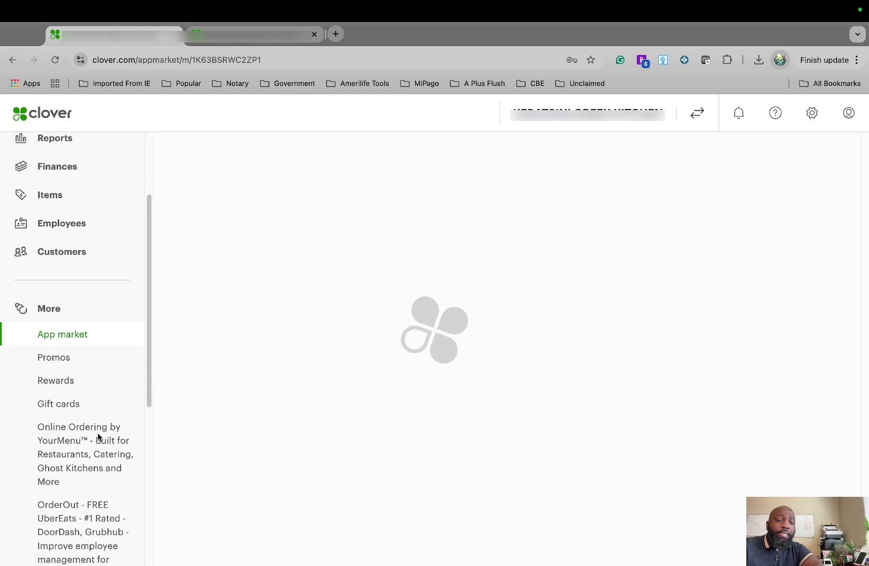
scroll(148, 386, down, 1)
drag(147, 386, 149, 499)
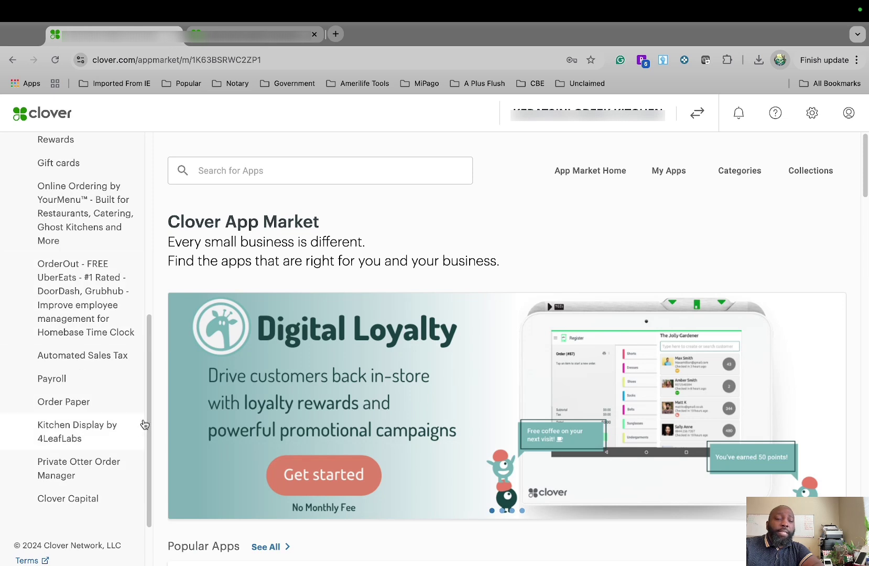
drag(150, 420, 161, 240)
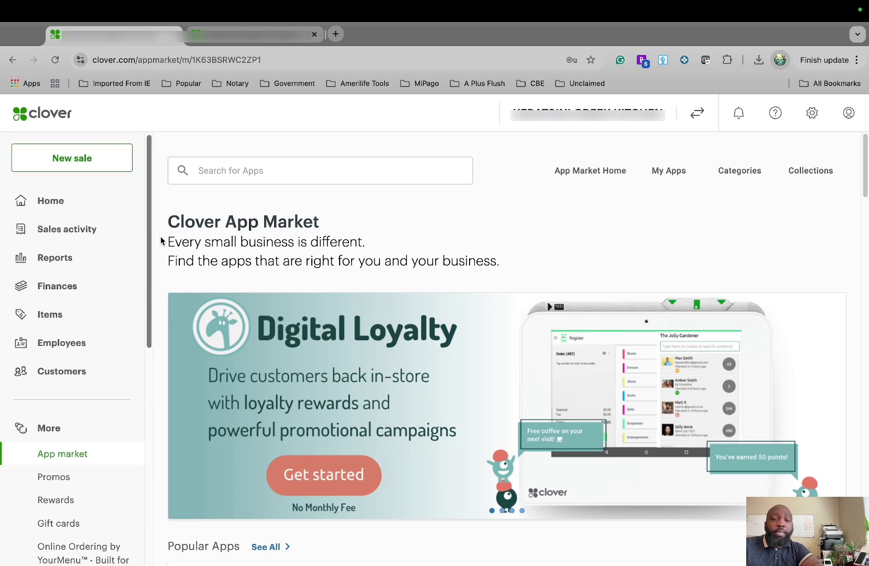
Step: Open Business information settings, dismiss the promo popup, and scroll through logo and privacy sections
click(812, 113)
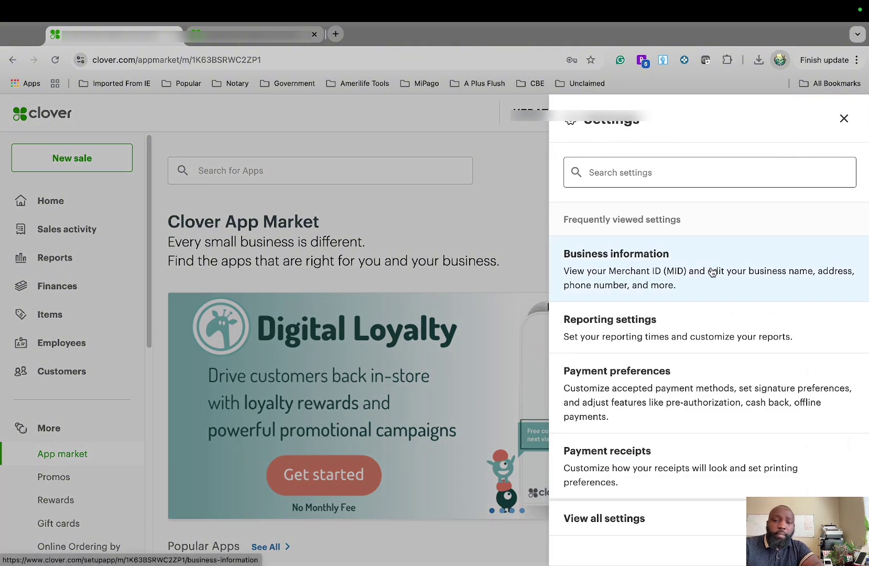
click(712, 272)
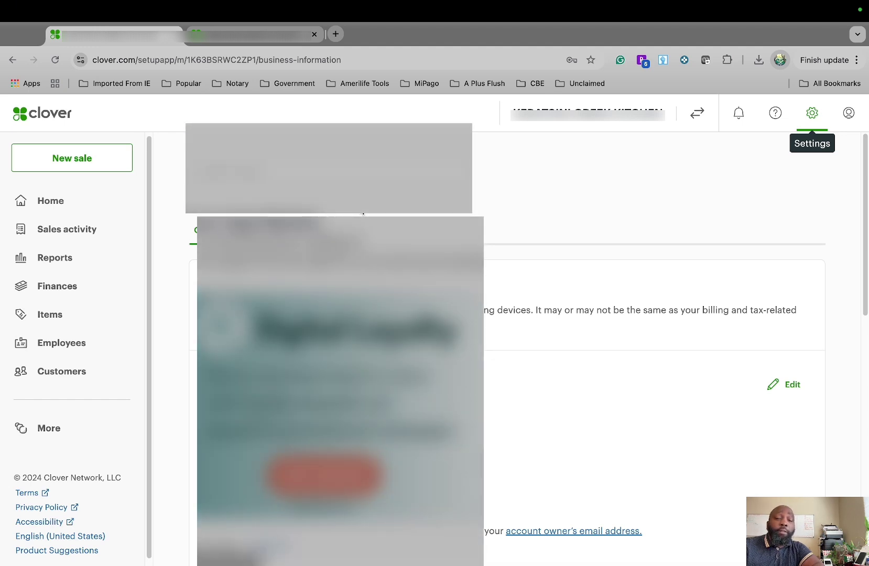
click(432, 215)
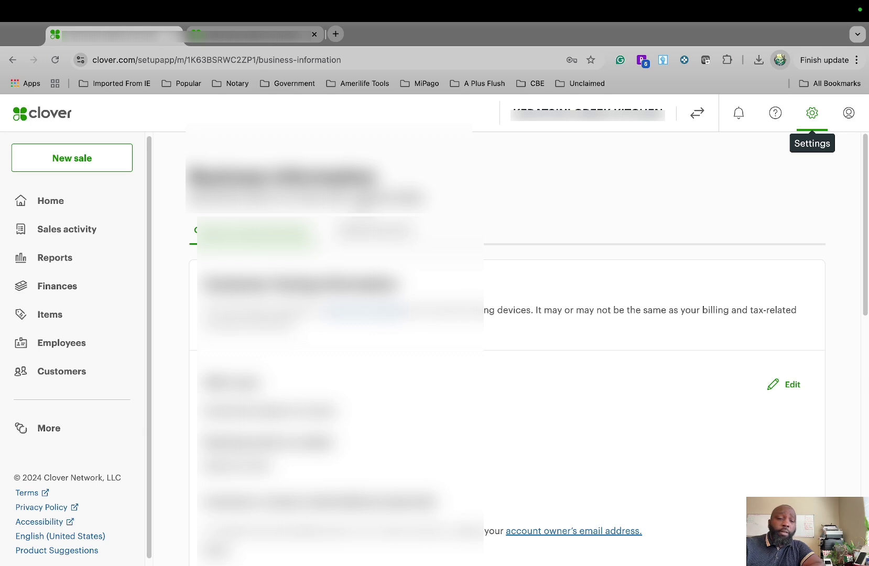
scroll(524, 340, down, 6)
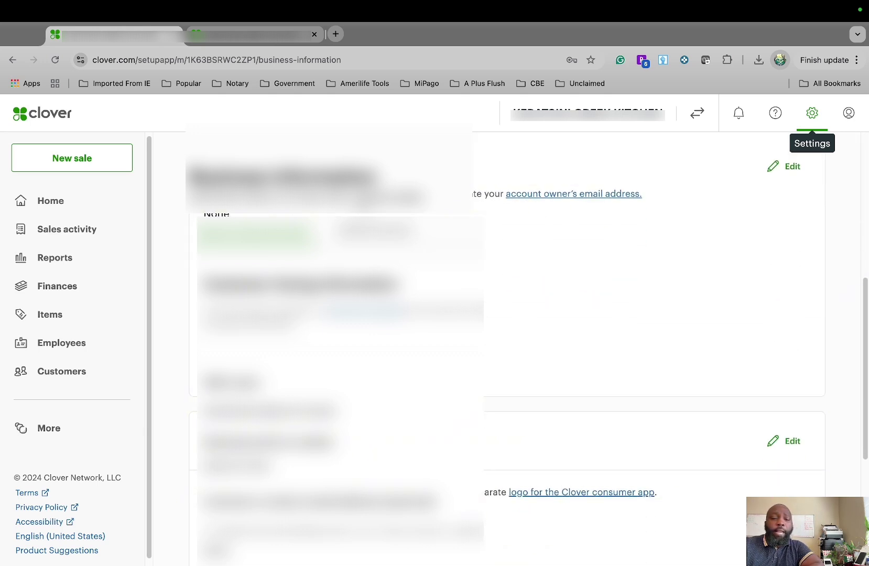
scroll(525, 341, down, 4)
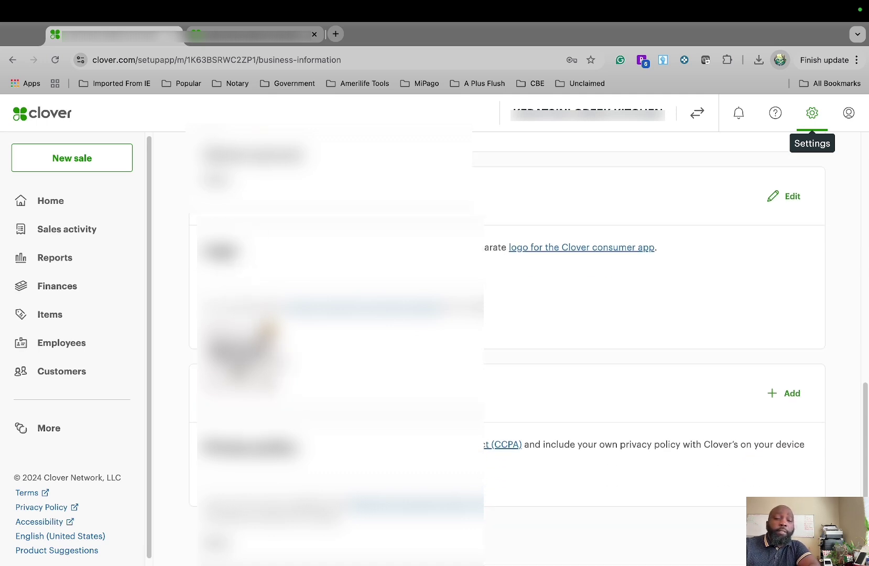
scroll(689, 246, up, 4)
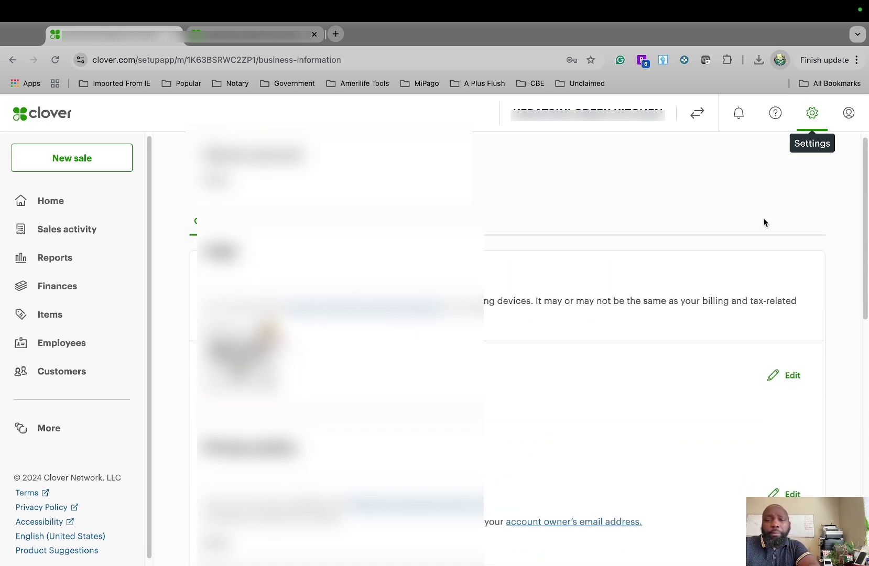
Step: Open Reporting preferences with its 12:00 AM start of day, then reopen the settings list
click(813, 113)
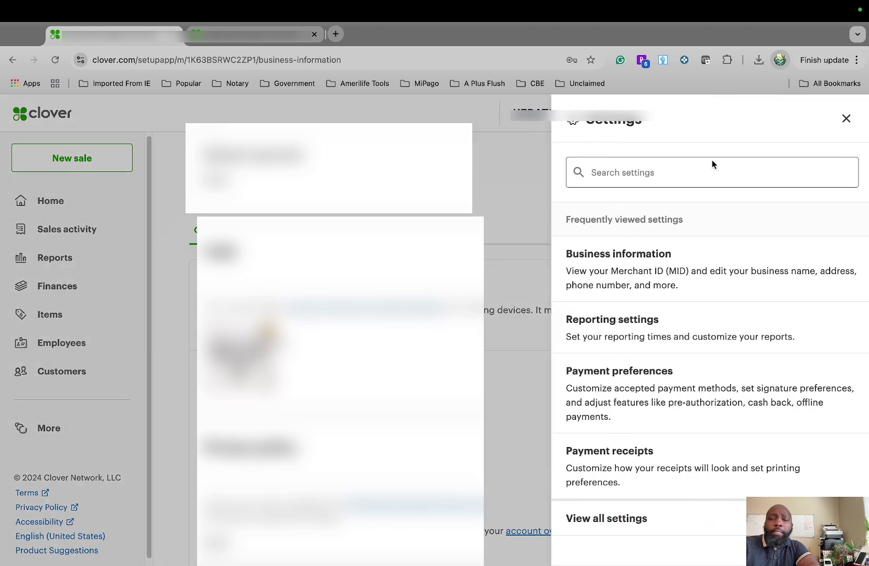
click(635, 334)
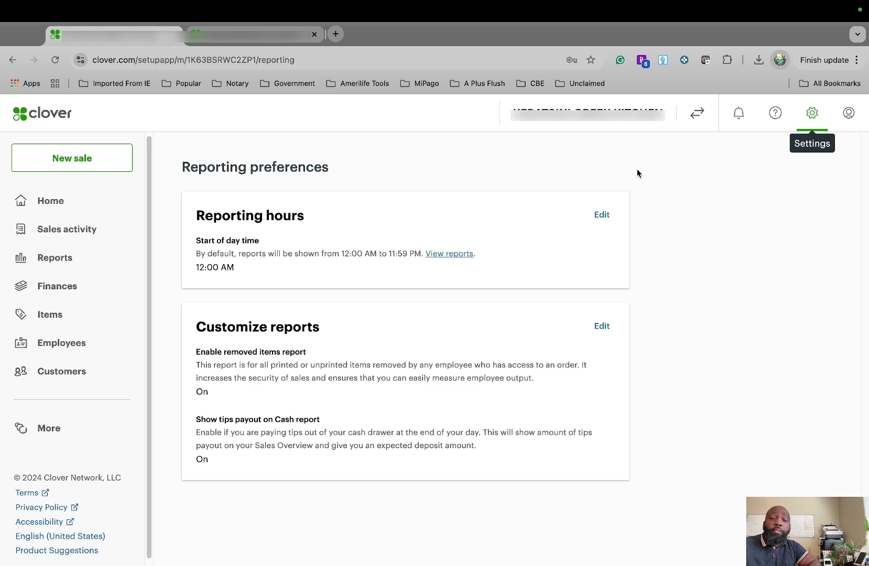
click(812, 112)
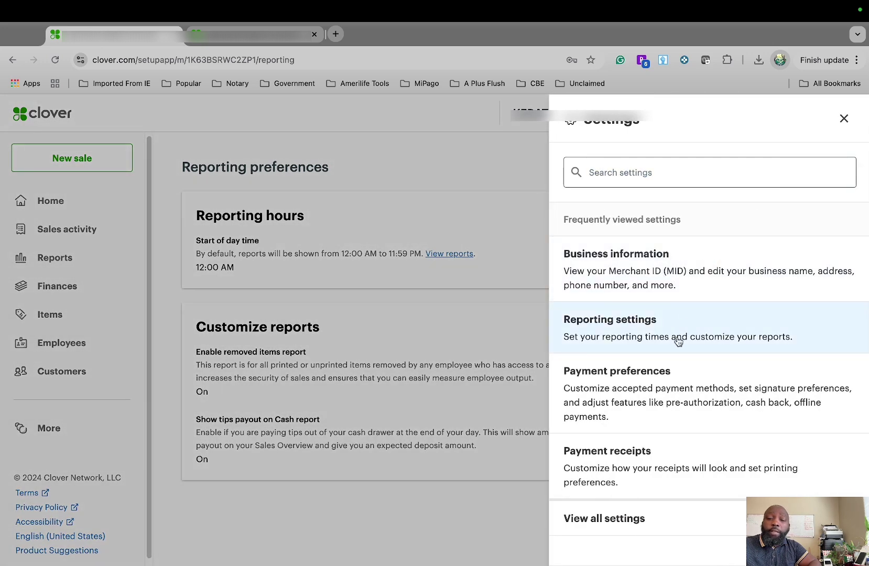
Step: Open Payment preferences and scroll through tenders, the $99,999.99 threshold, invoice number and cash back
click(679, 371)
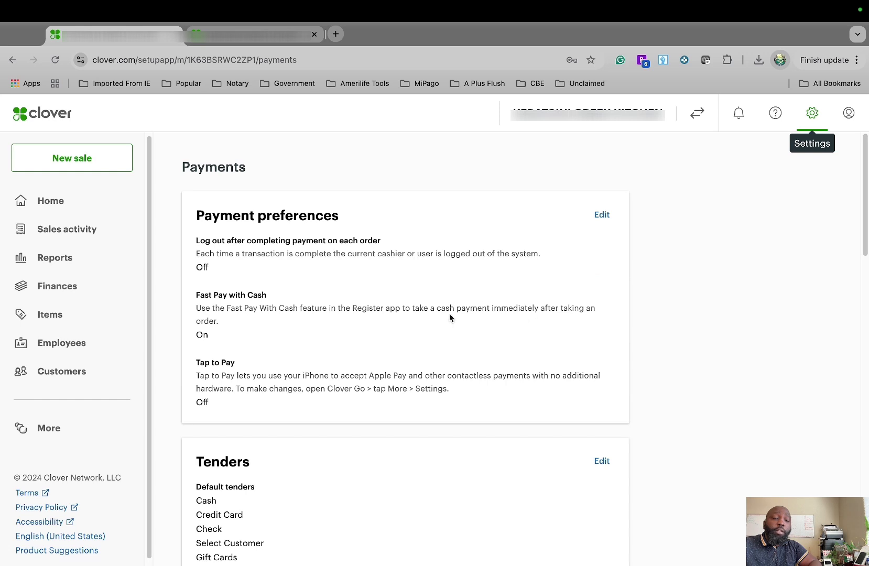
scroll(454, 322, down, 3)
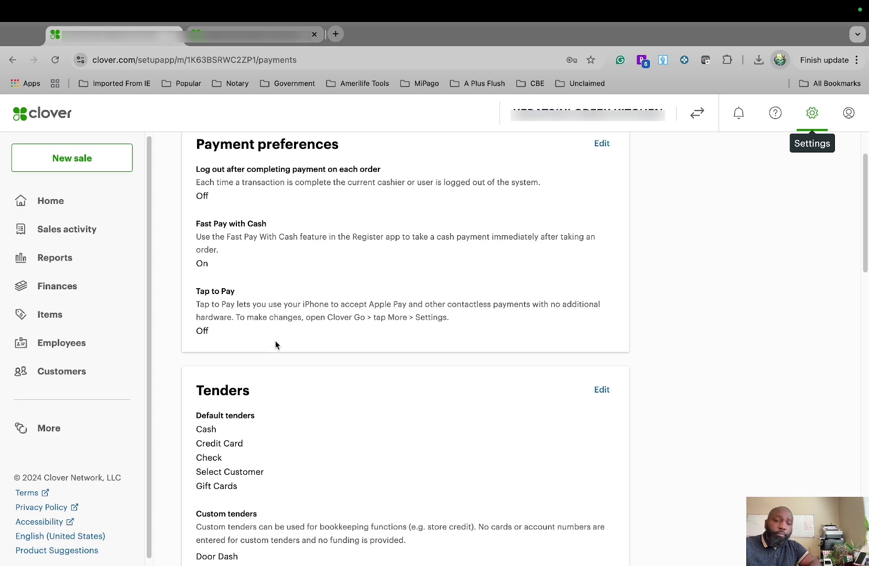
scroll(277, 340, down, 5)
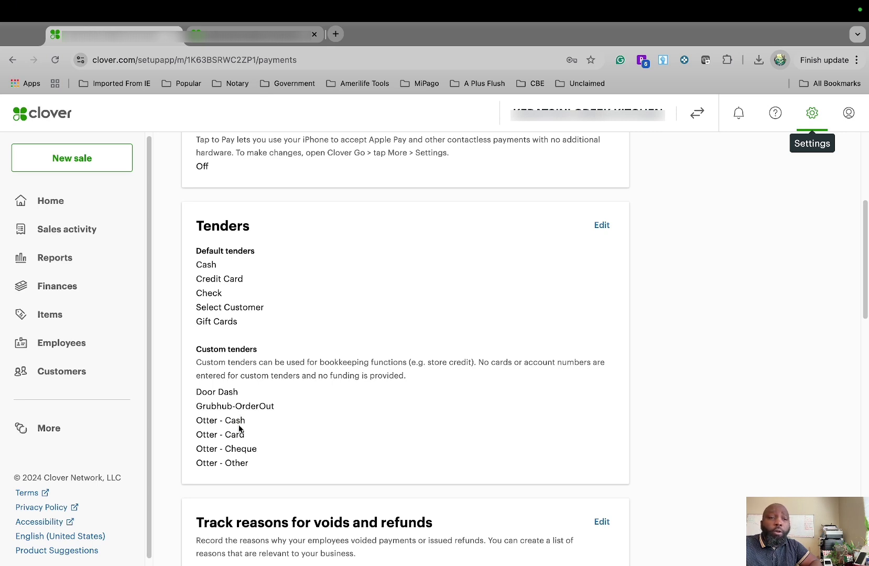
scroll(239, 430, down, 5)
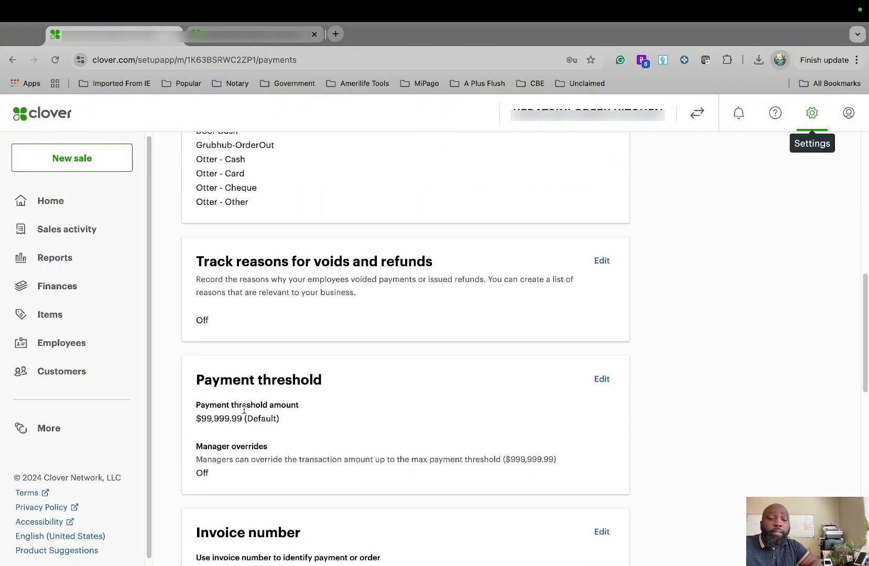
scroll(244, 412, up, 4)
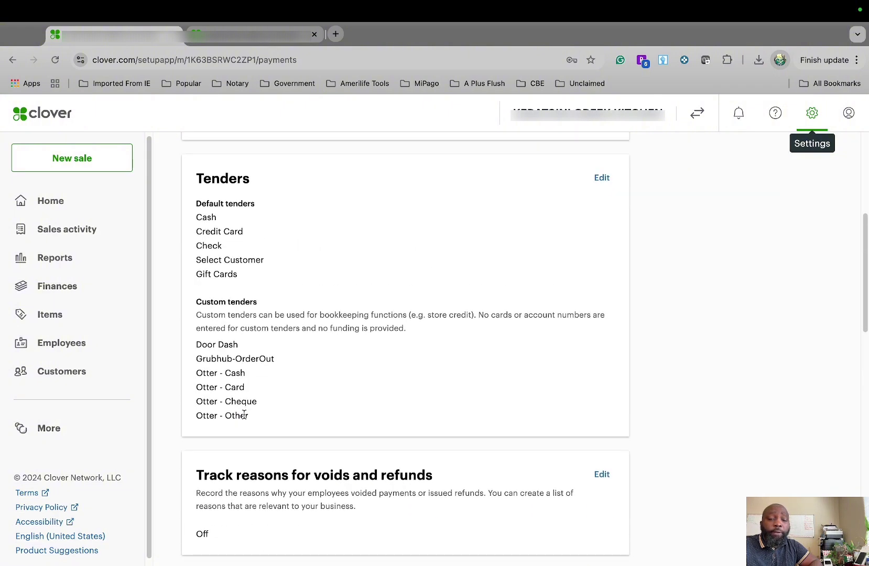
scroll(244, 415, down, 2)
scroll(244, 414, down, 2)
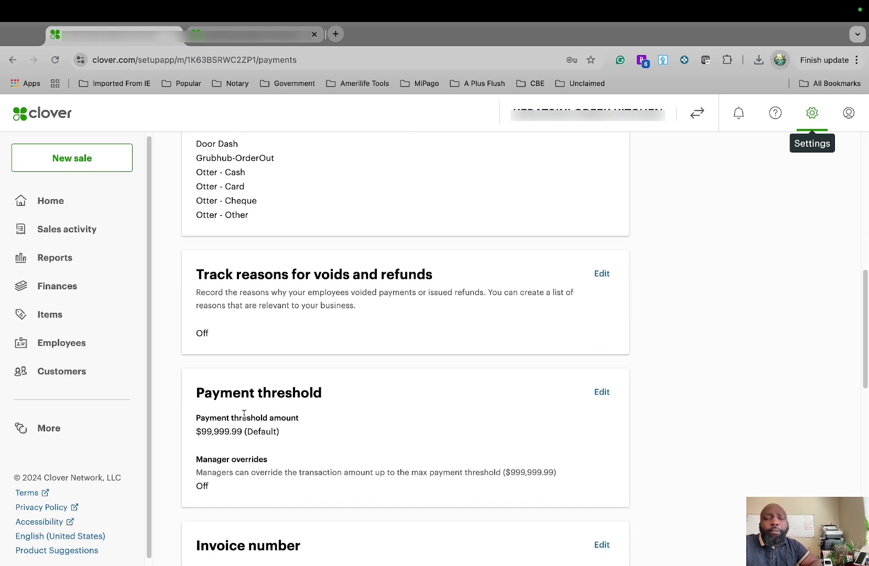
scroll(244, 415, down, 1)
scroll(245, 415, down, 3)
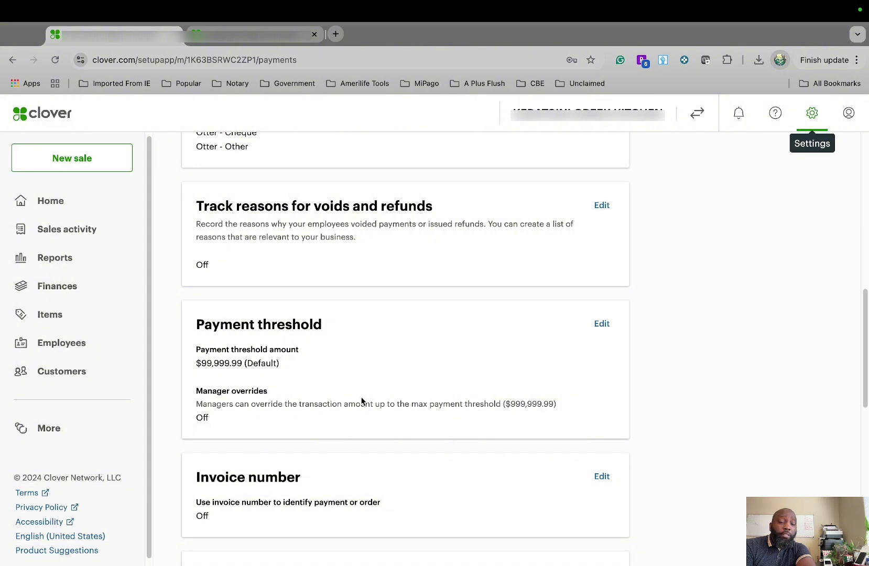
scroll(362, 401, down, 4)
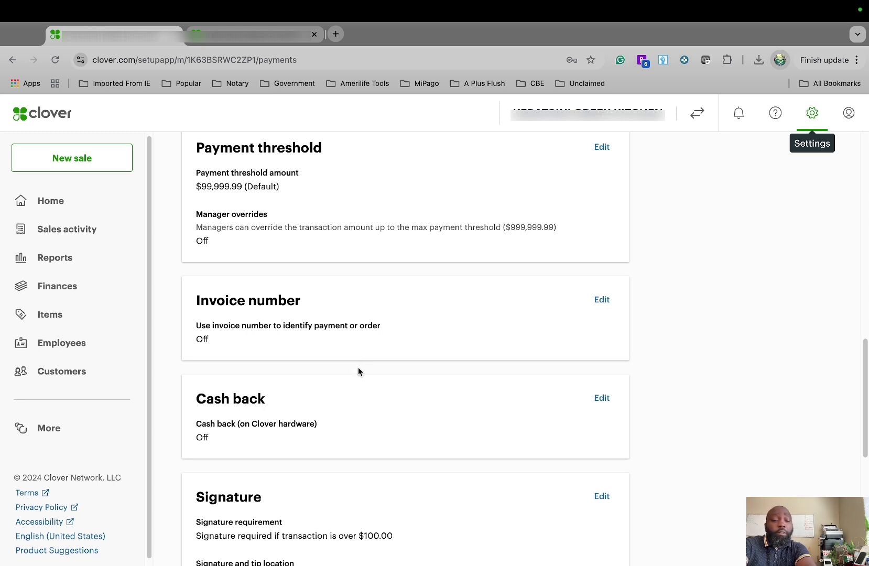
Step: Scroll to Signature and Offline payments: Flex only, $500.00 each, $5,000.00 over 7 days
scroll(345, 423, down, 2)
scroll(346, 425, down, 1)
scroll(347, 426, down, 1)
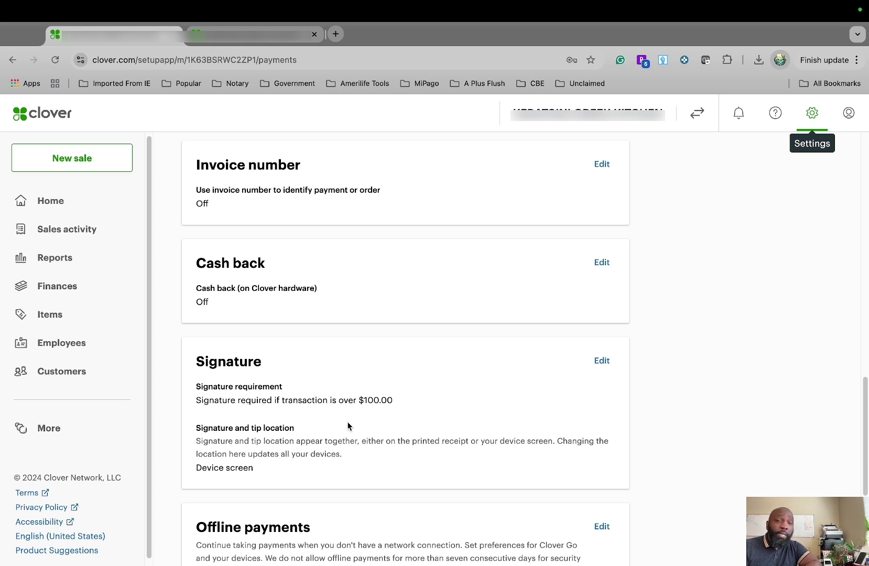
scroll(348, 426, down, 5)
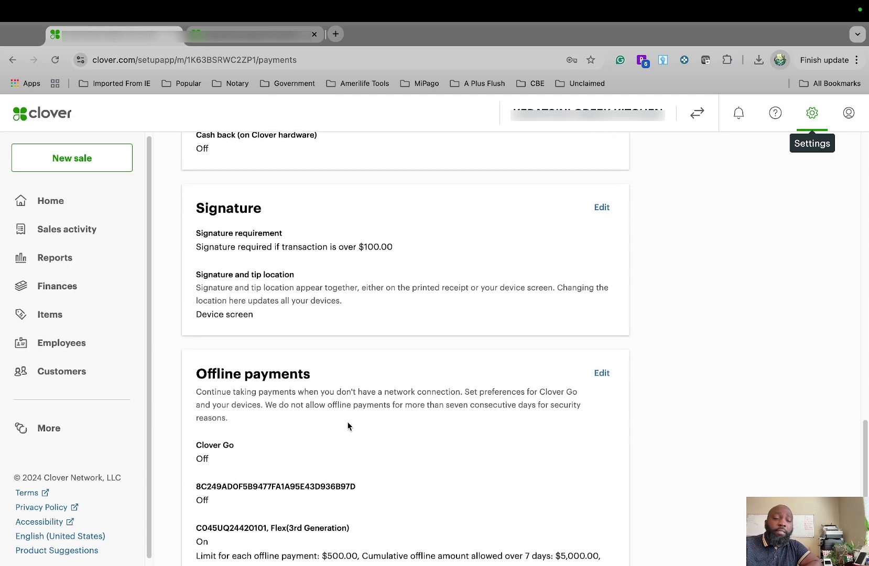
scroll(348, 426, down, 2)
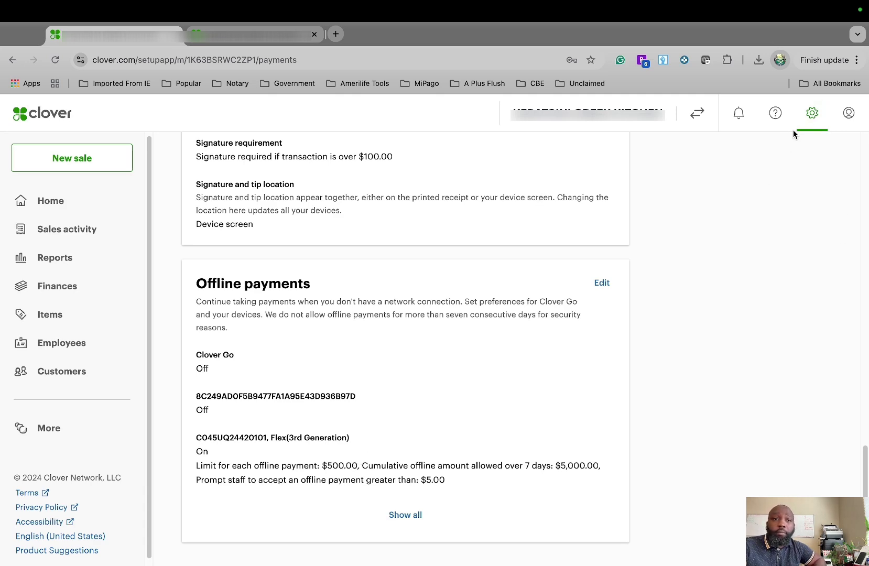
Step: Open Payment receipts and scroll through printing, receipt message and display preferences
click(812, 112)
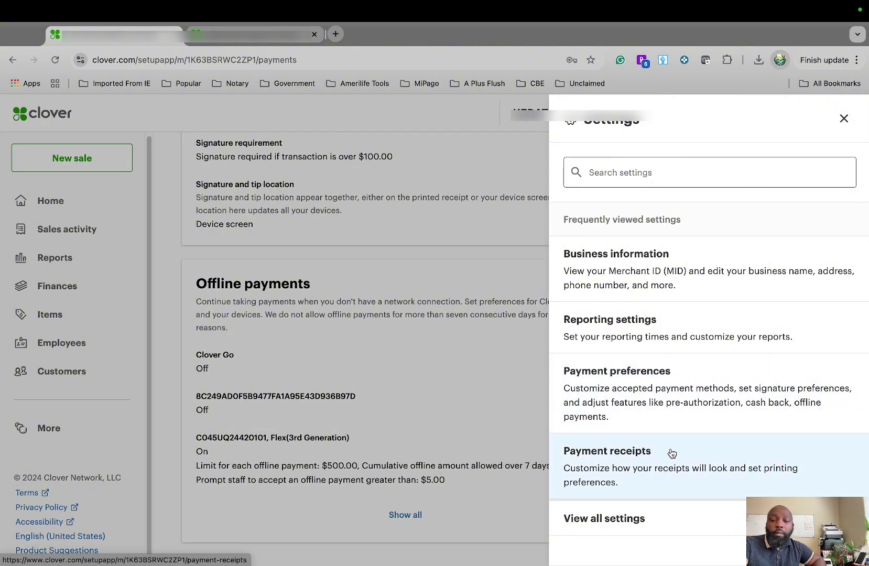
click(673, 451)
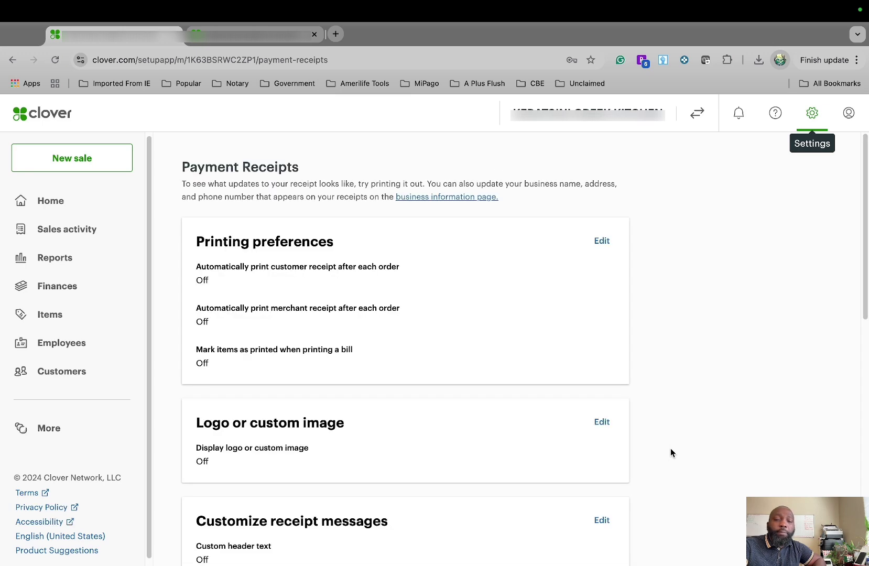
scroll(605, 444, down, 5)
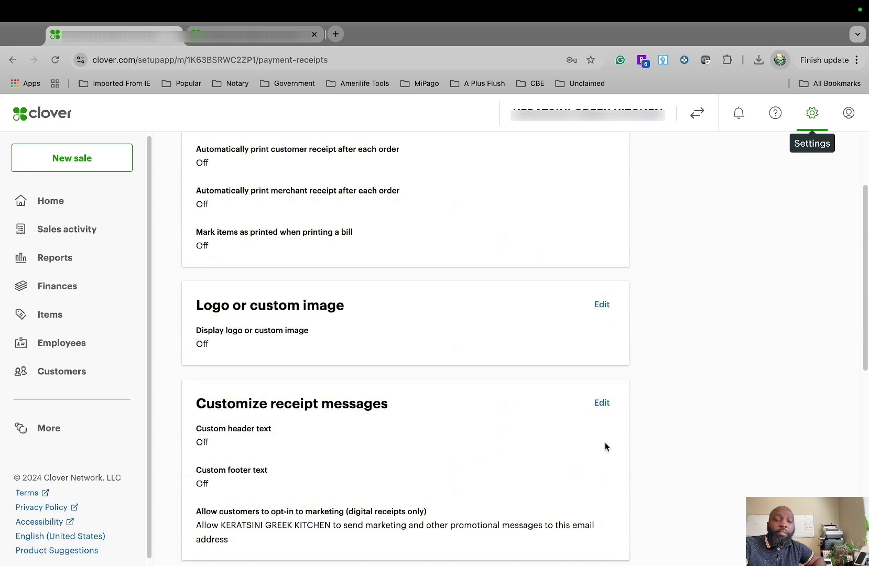
scroll(606, 444, down, 7)
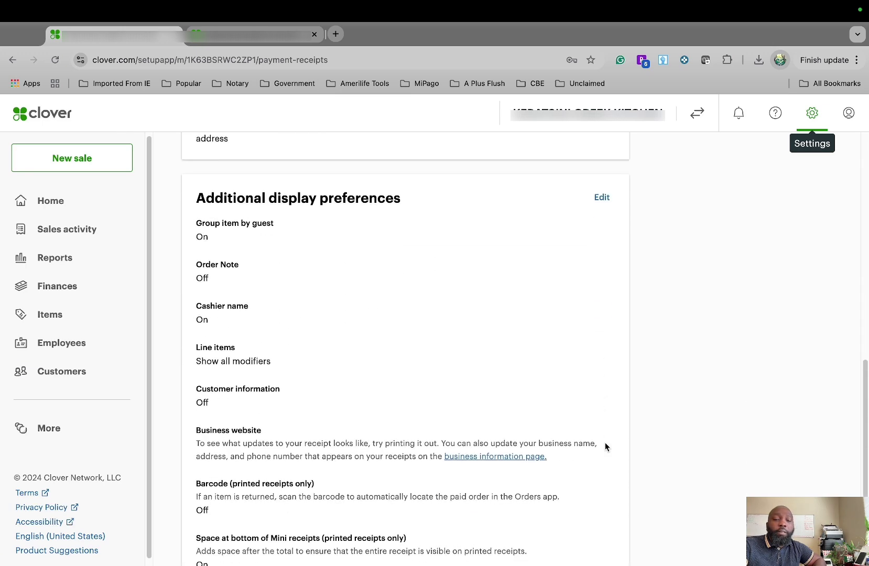
scroll(605, 447, down, 1)
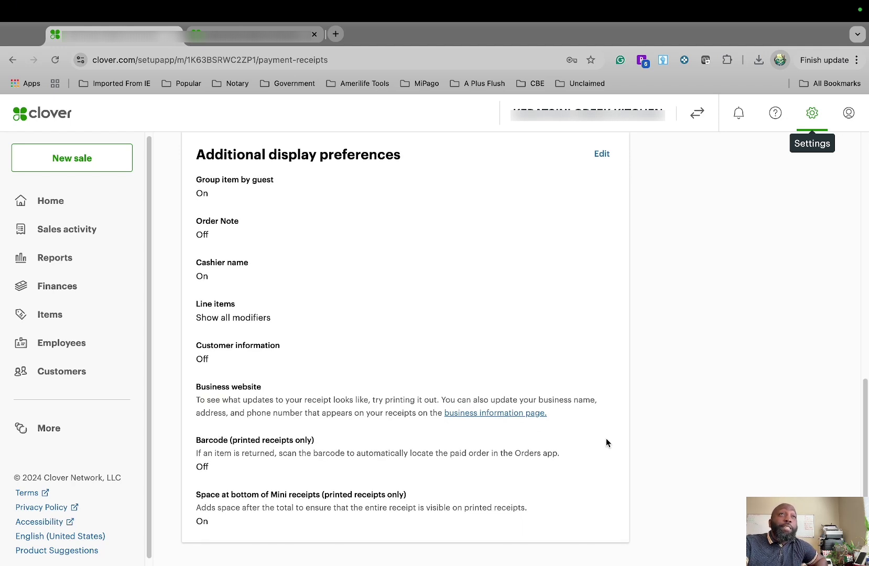
Step: Open View all settings from the settings panel, then reopen and dismiss the panel
scroll(688, 339, up, 8)
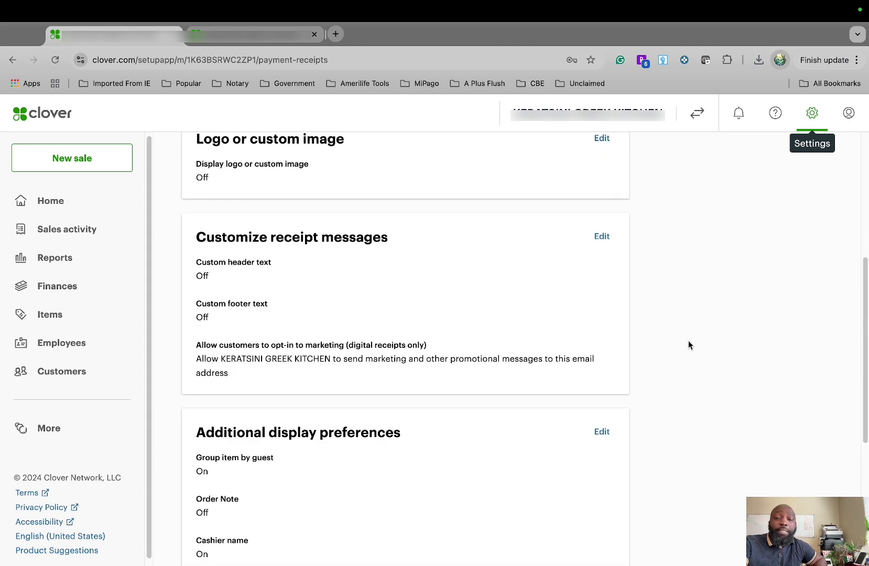
click(812, 113)
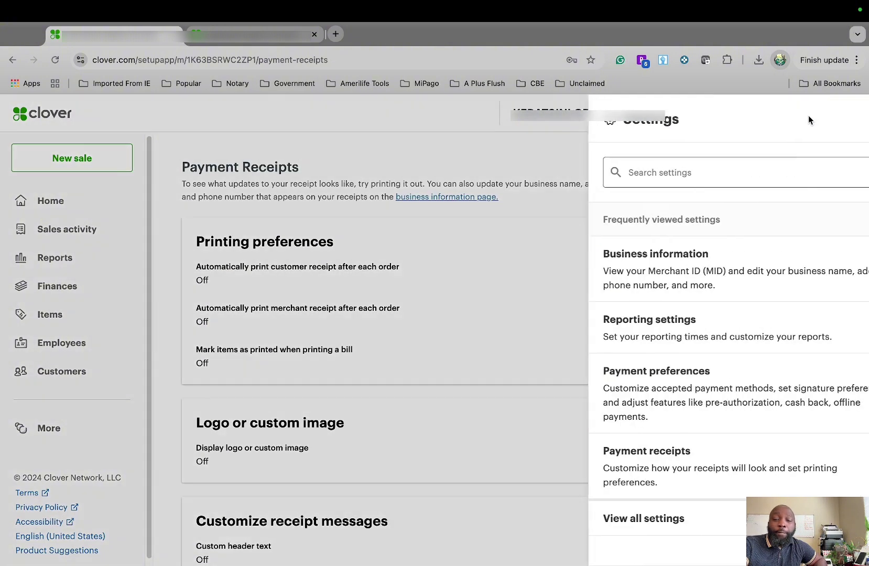
click(669, 518)
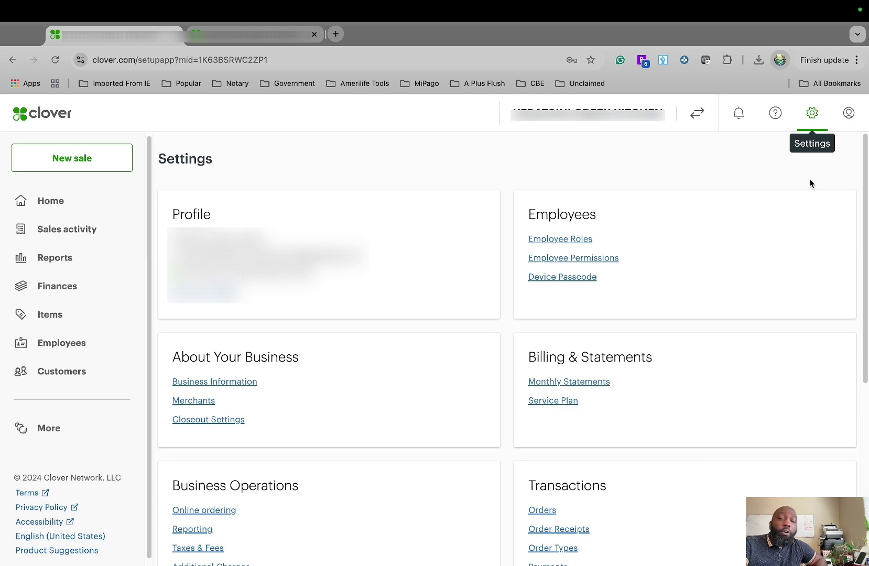
click(797, 110)
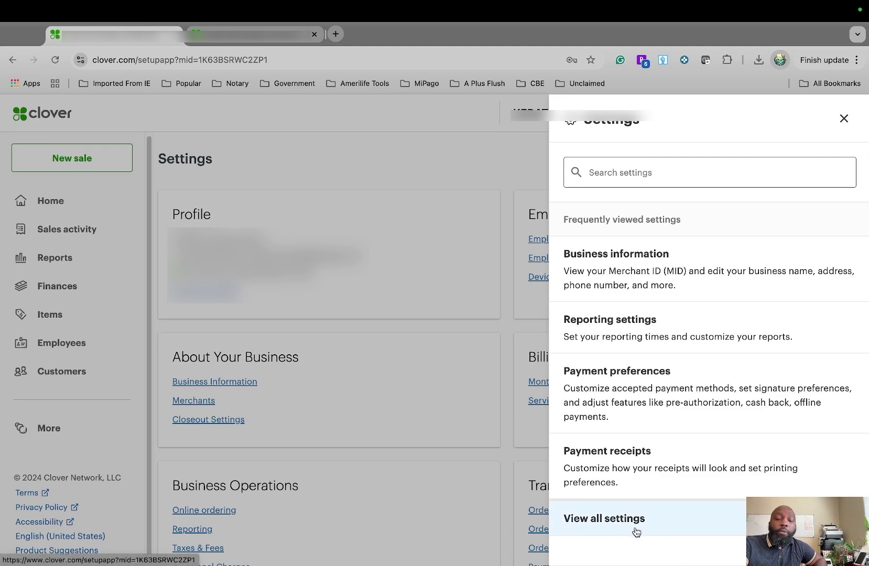
click(381, 166)
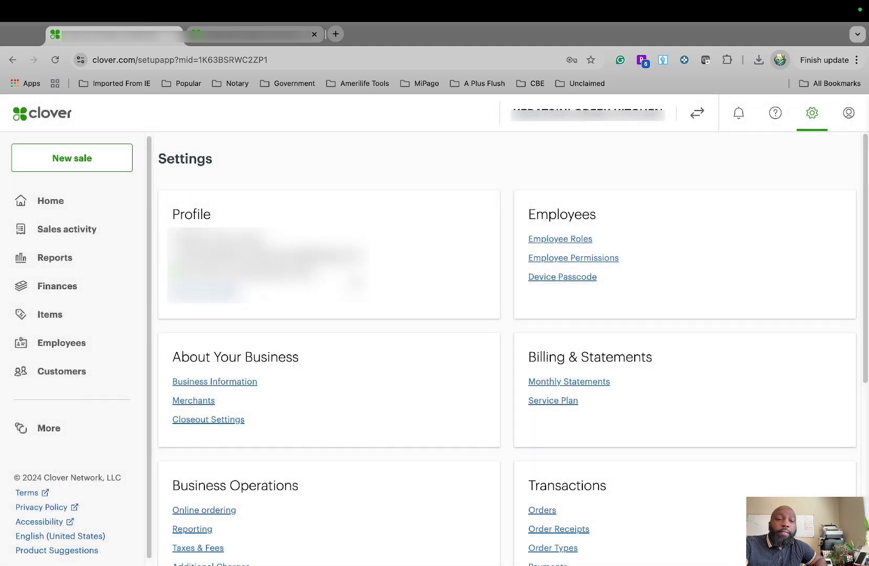
click(578, 259)
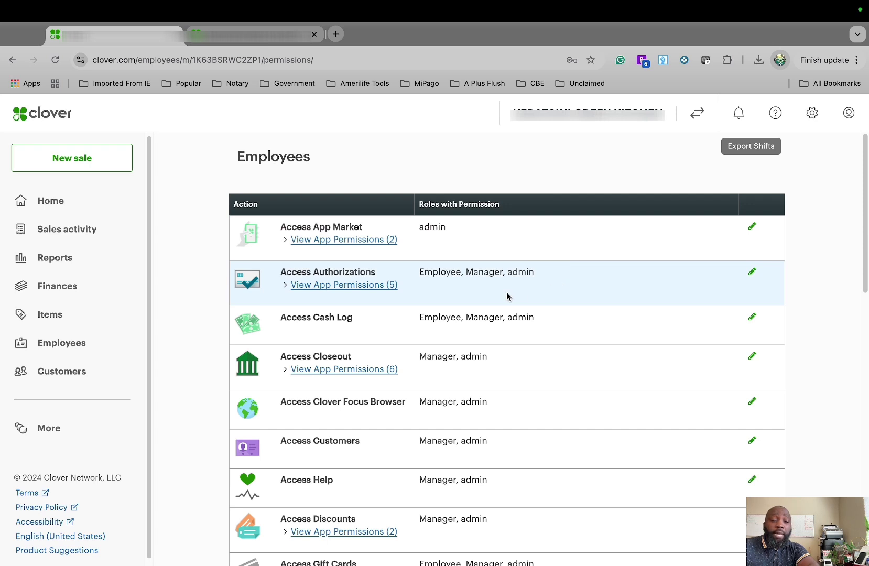
click(287, 285)
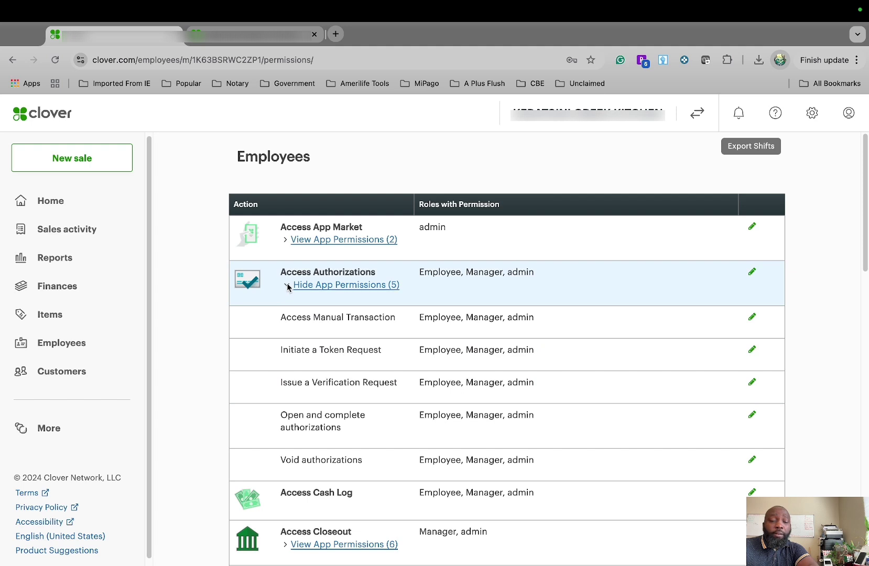
click(321, 285)
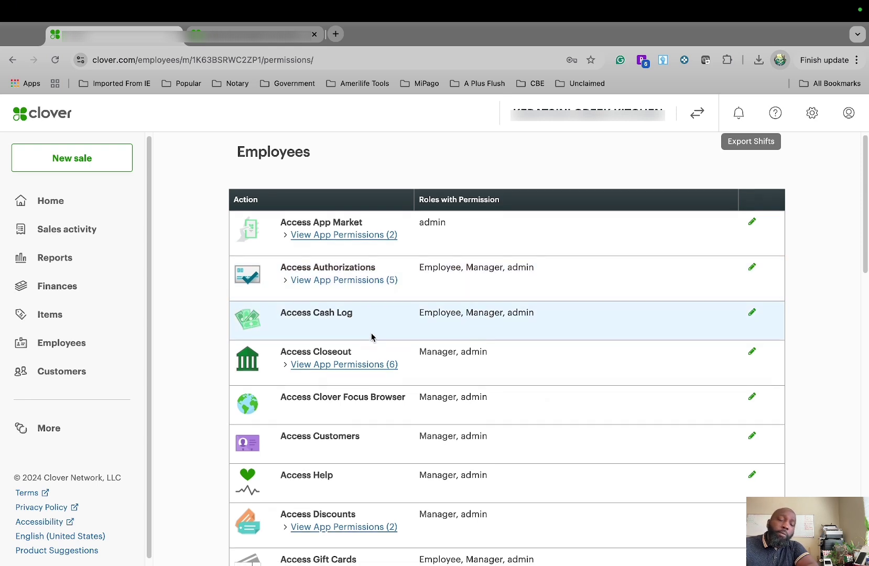
scroll(314, 302, down, 3)
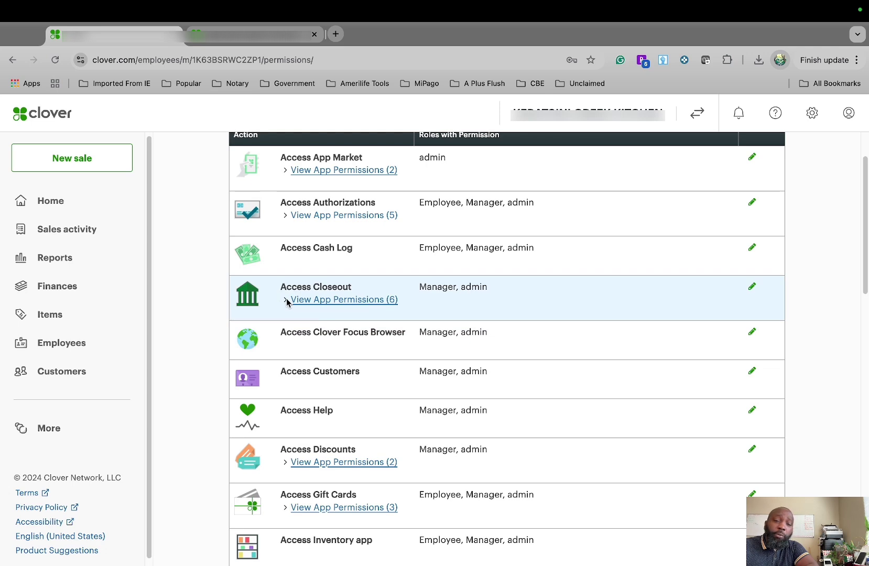
click(300, 301)
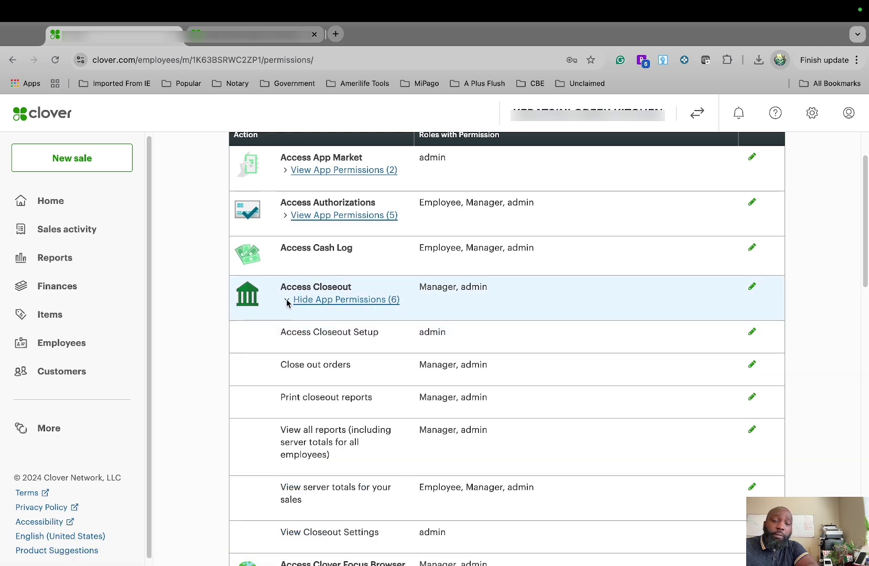
click(314, 301)
scroll(306, 361, down, 12)
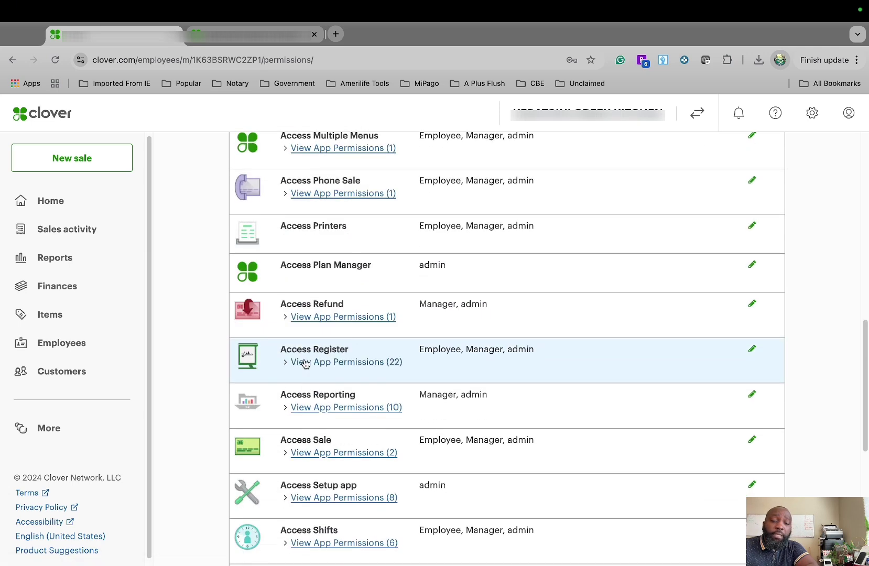
scroll(307, 363, down, 3)
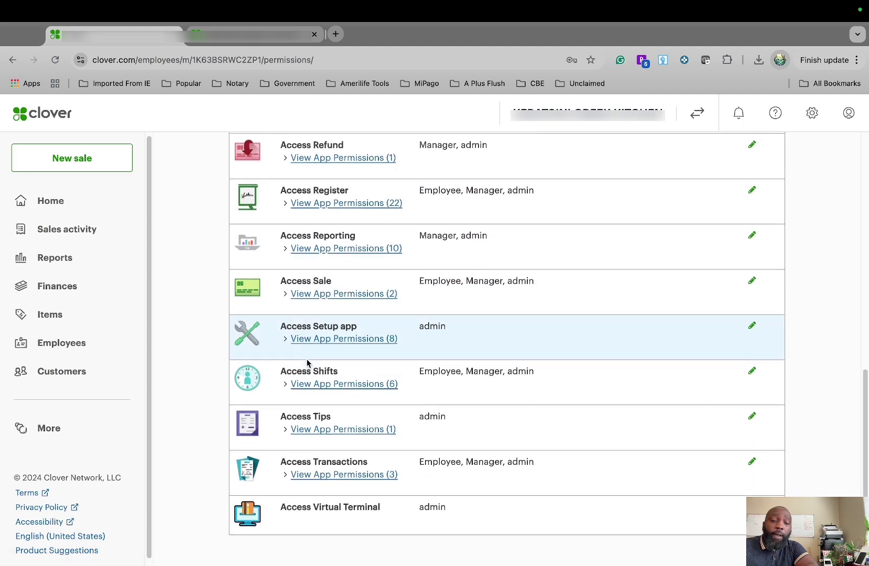
scroll(307, 361, up, 2)
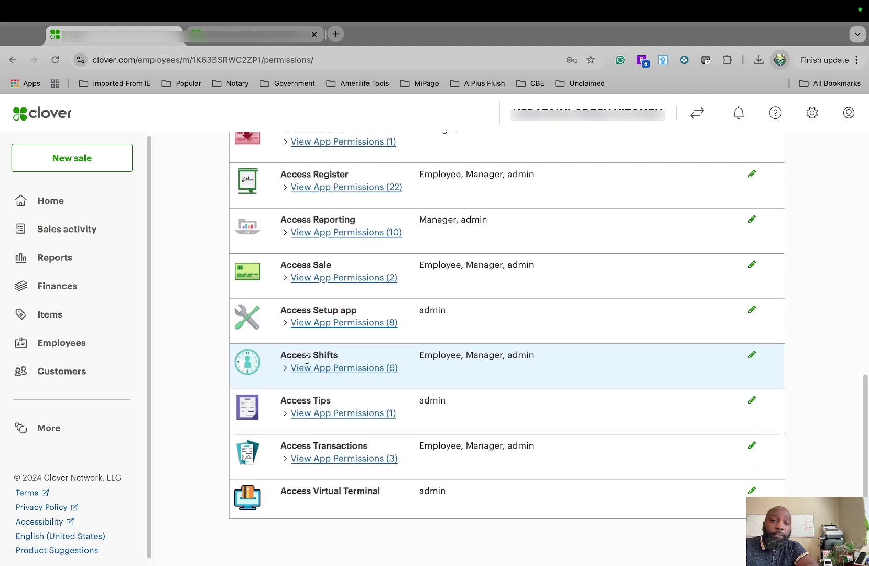
click(313, 190)
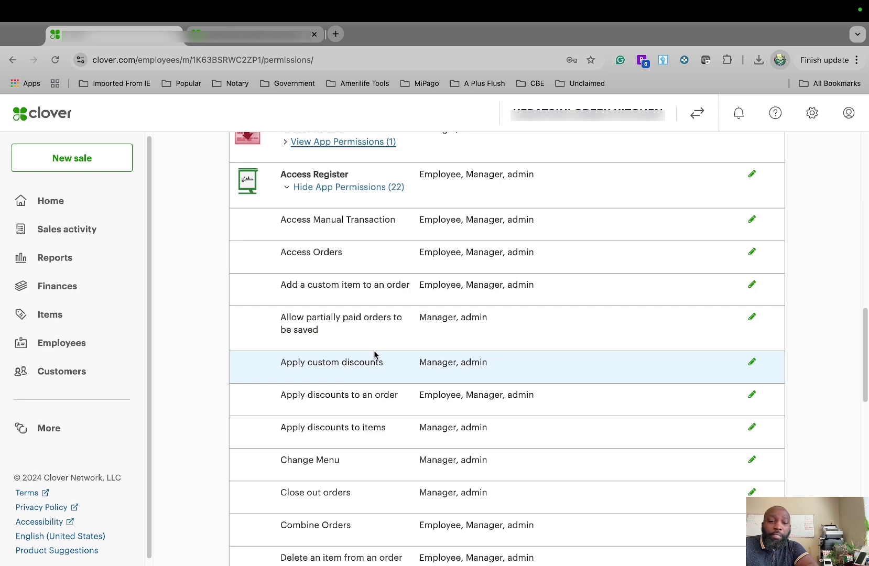
scroll(375, 356, down, 1)
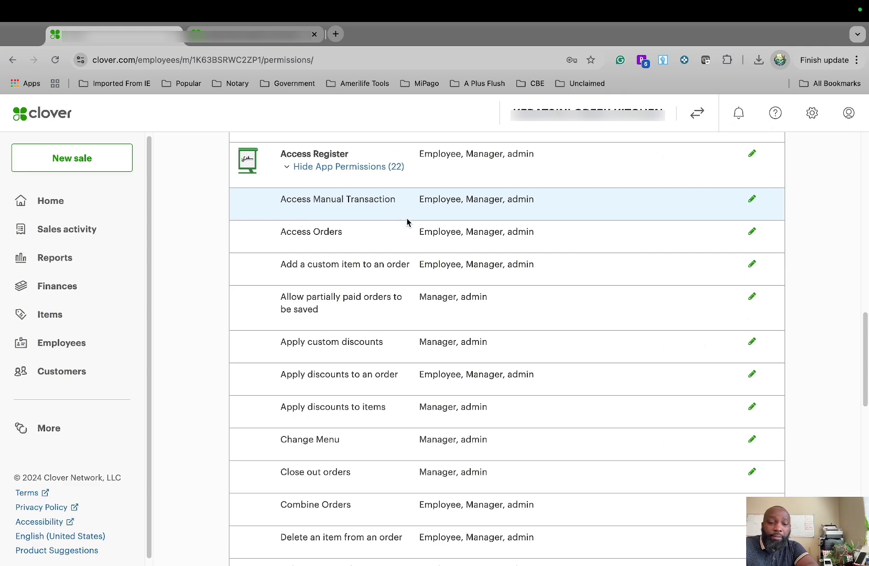
scroll(423, 278, down, 4)
scroll(423, 278, down, 1)
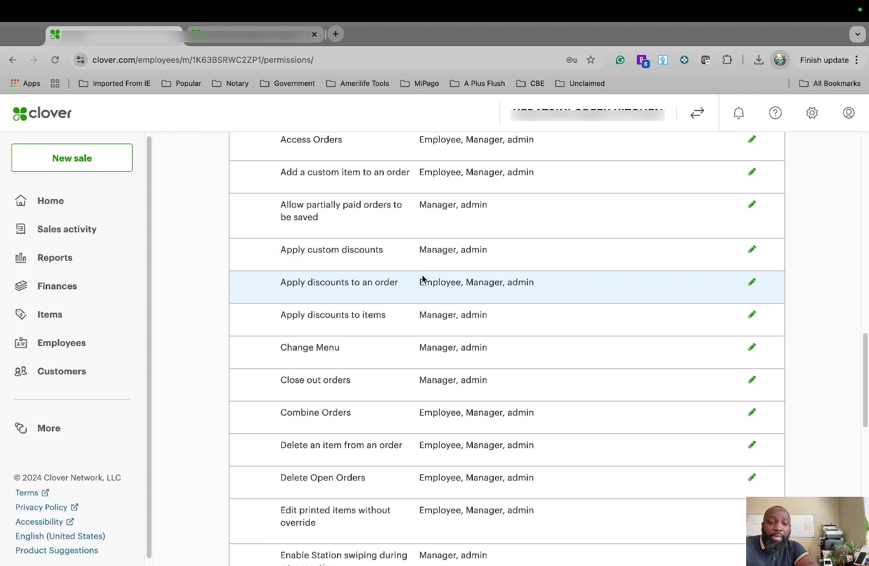
scroll(422, 275, down, 1)
scroll(423, 279, down, 1)
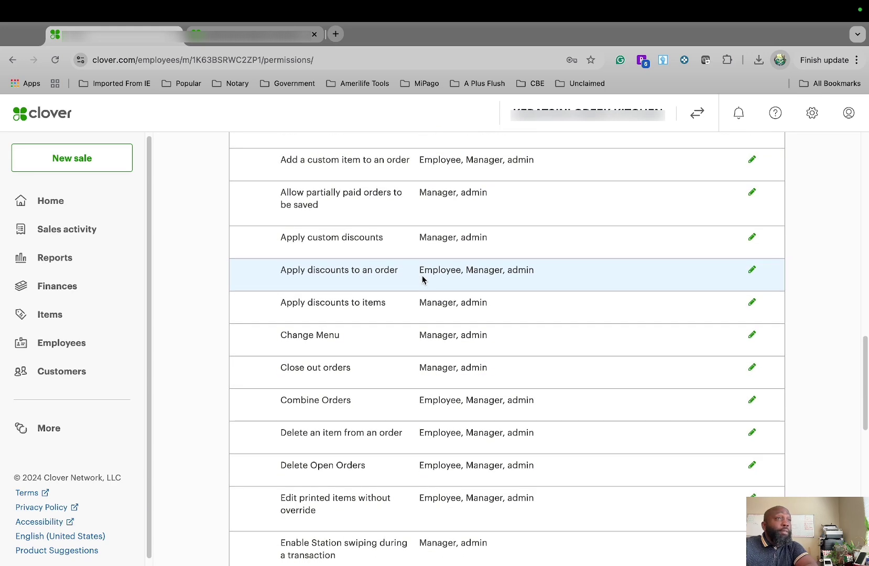
scroll(423, 278, up, 5)
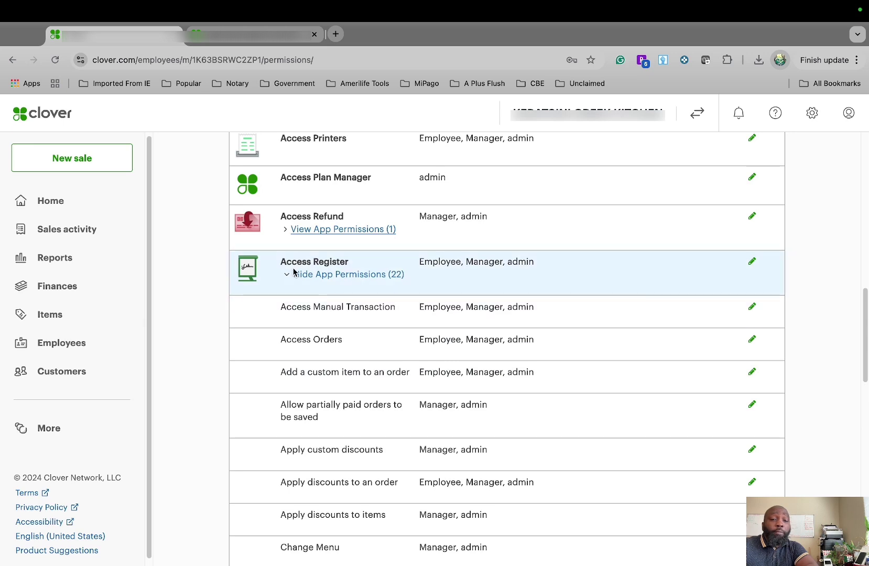
click(298, 274)
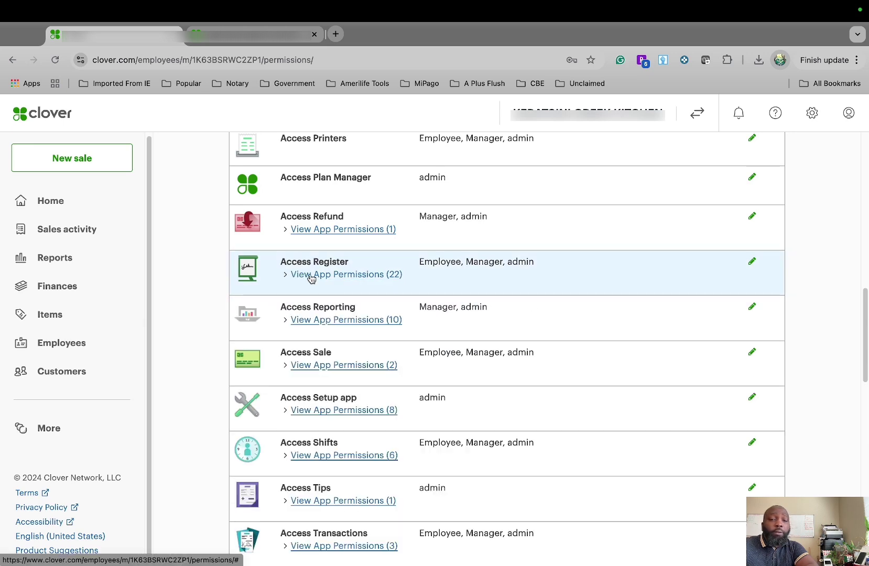
scroll(312, 347, down, 3)
scroll(313, 349, up, 12)
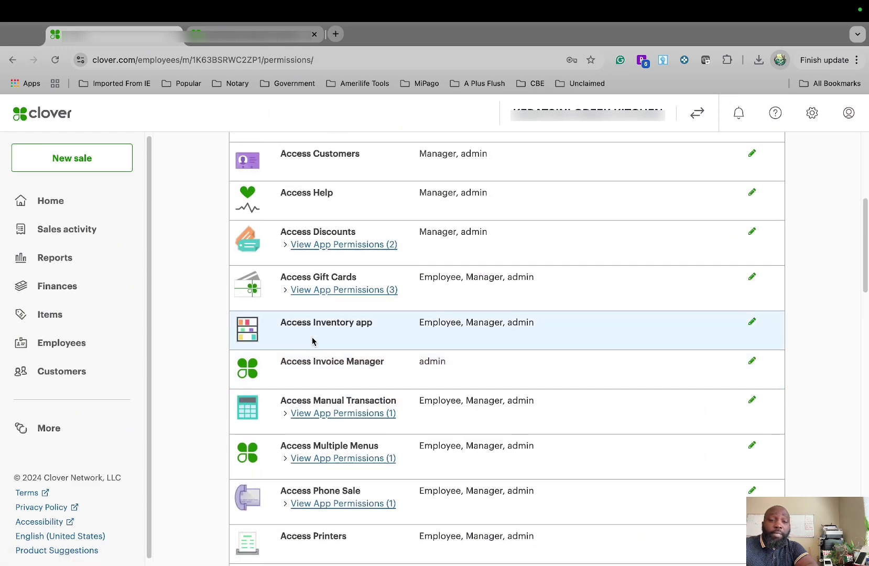
scroll(332, 231, up, 1)
scroll(334, 234, up, 2)
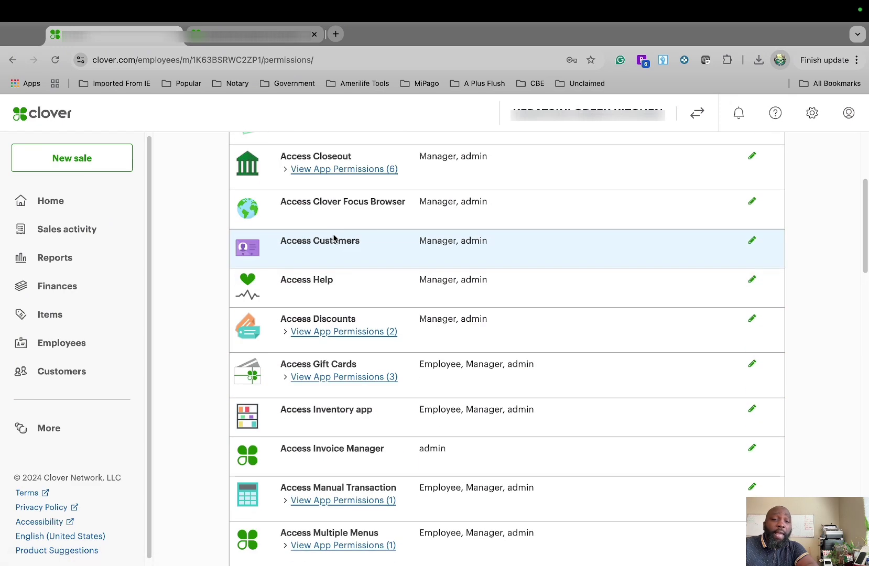
scroll(335, 238, up, 4)
scroll(334, 237, up, 1)
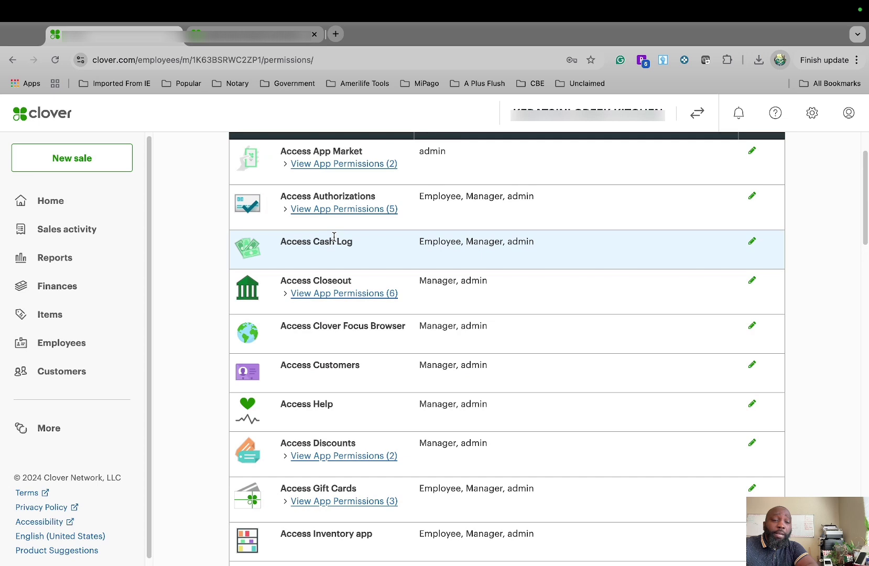
Step: Open Monthly Statements, step through the years to 2022, and dismiss the business switcher unused
click(11, 60)
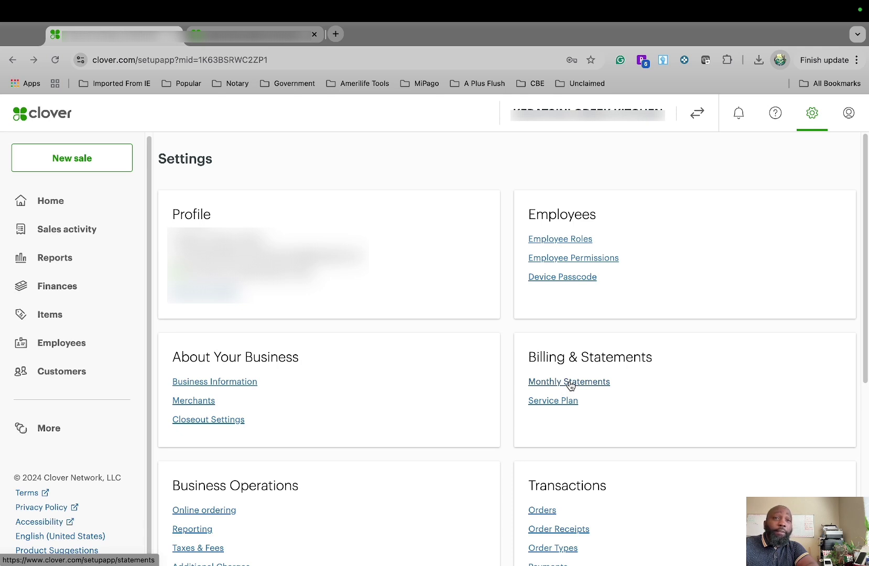
click(570, 383)
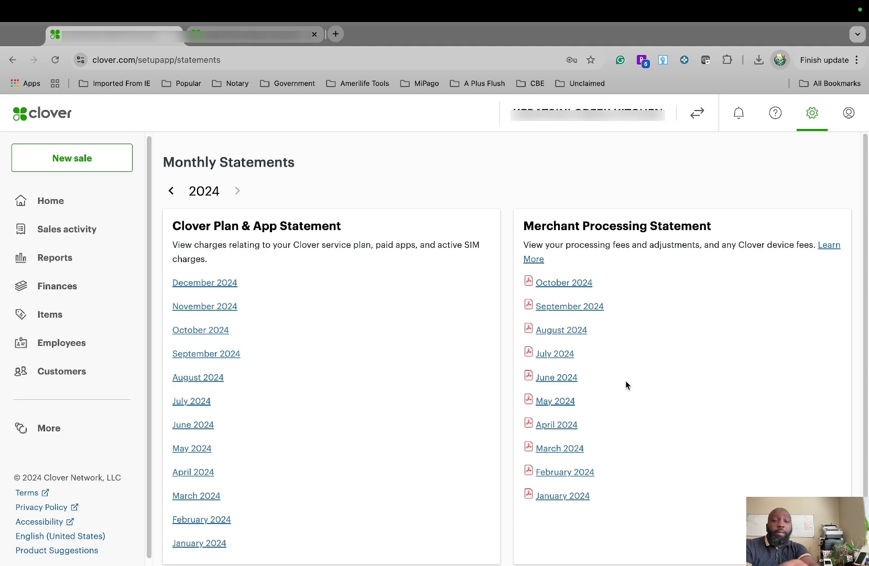
click(172, 192)
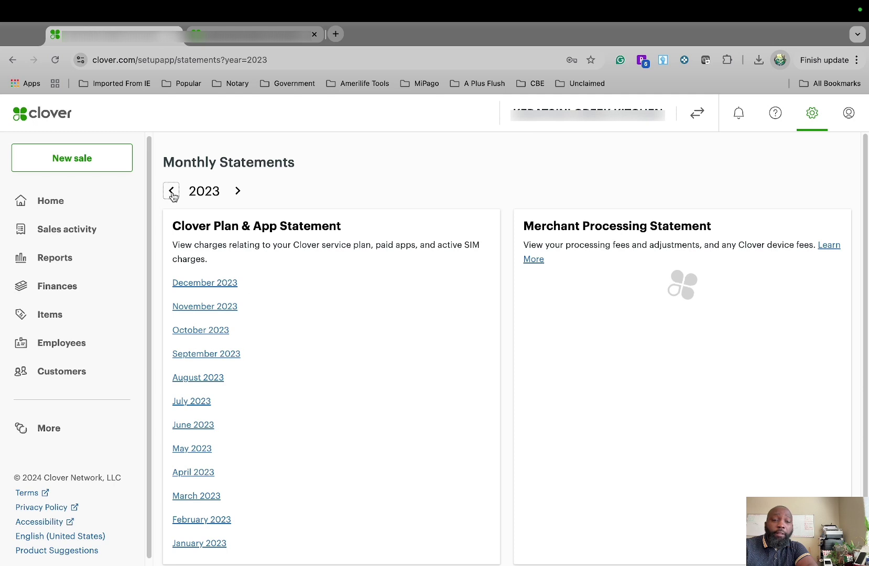
click(13, 61)
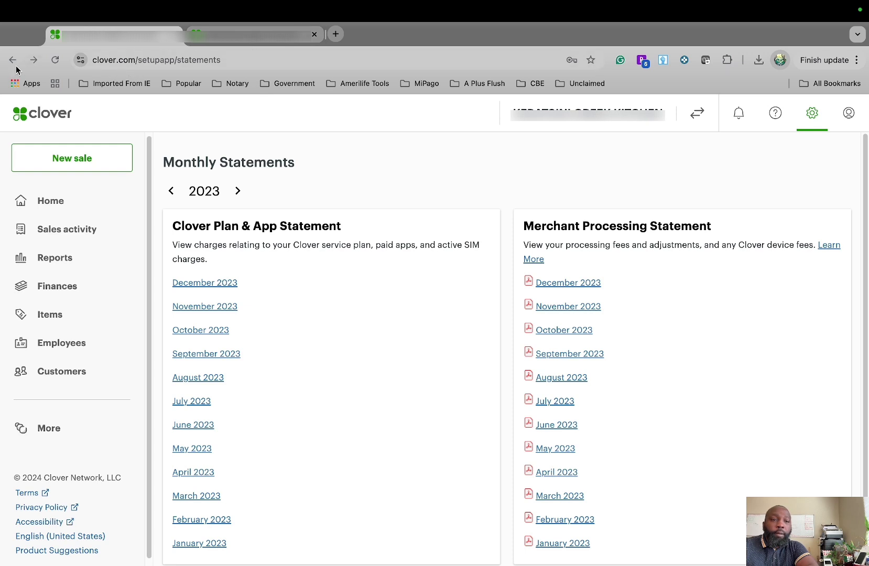
click(172, 192)
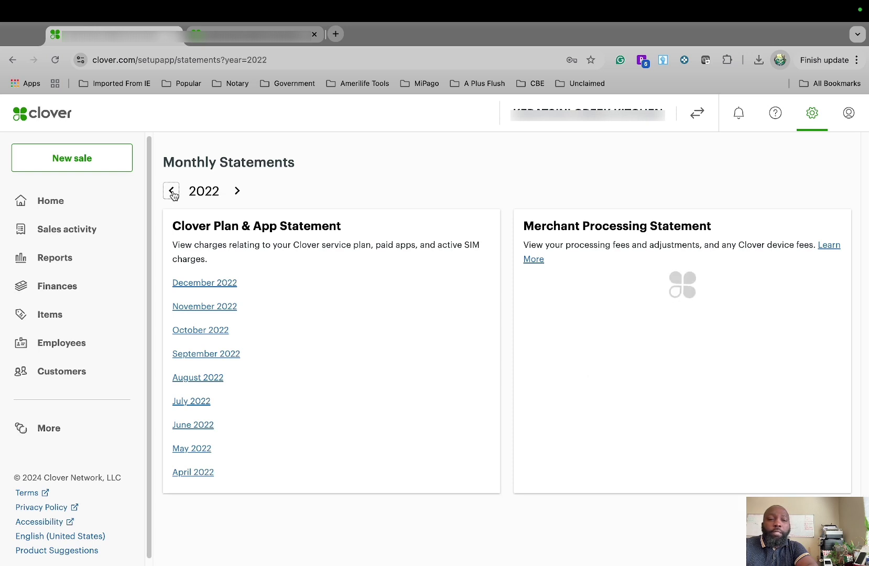
click(239, 193)
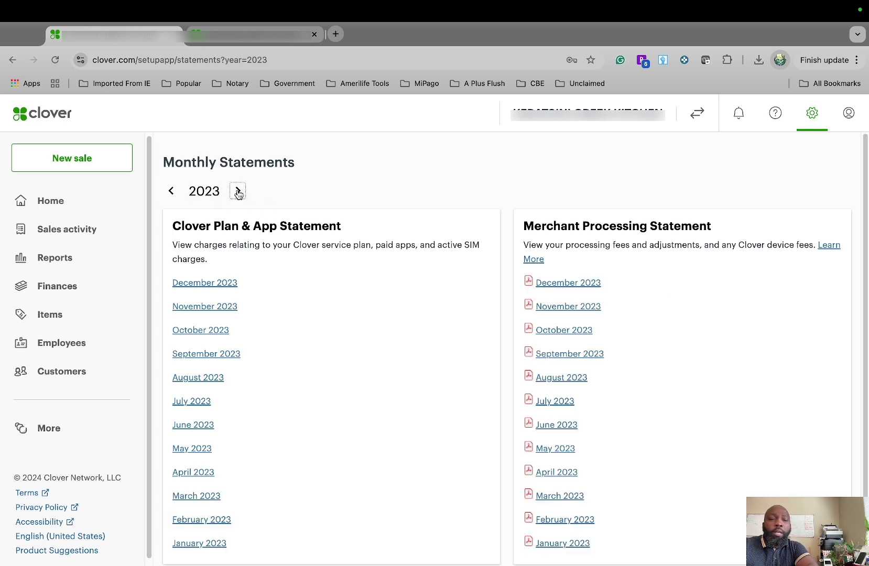
click(173, 191)
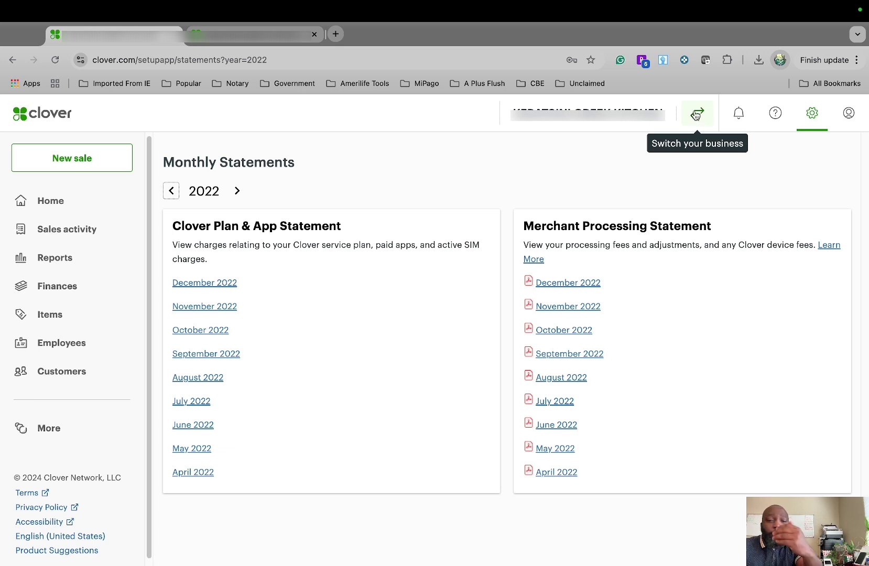
click(699, 115)
click(514, 490)
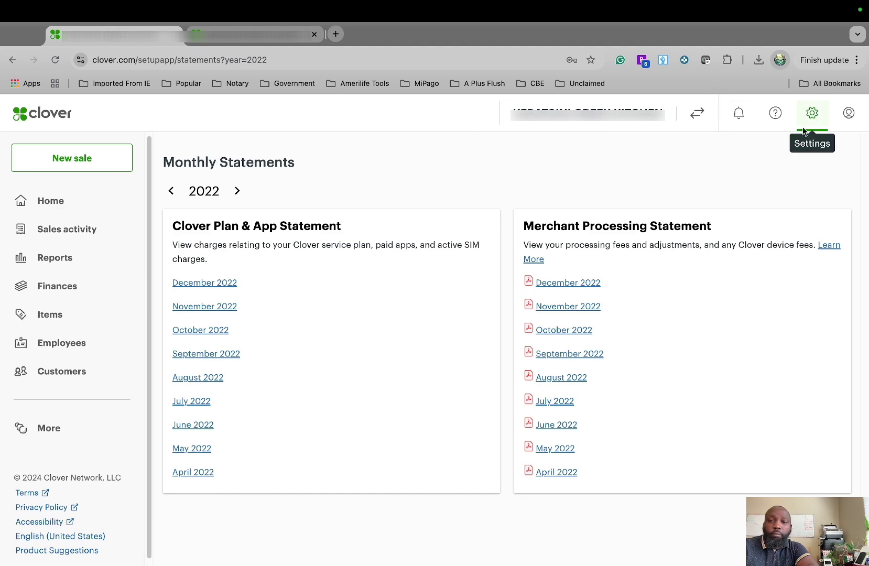
Step: Open View all settings from the gear and scroll to the Business Operations and Transactions groups
click(812, 113)
click(627, 528)
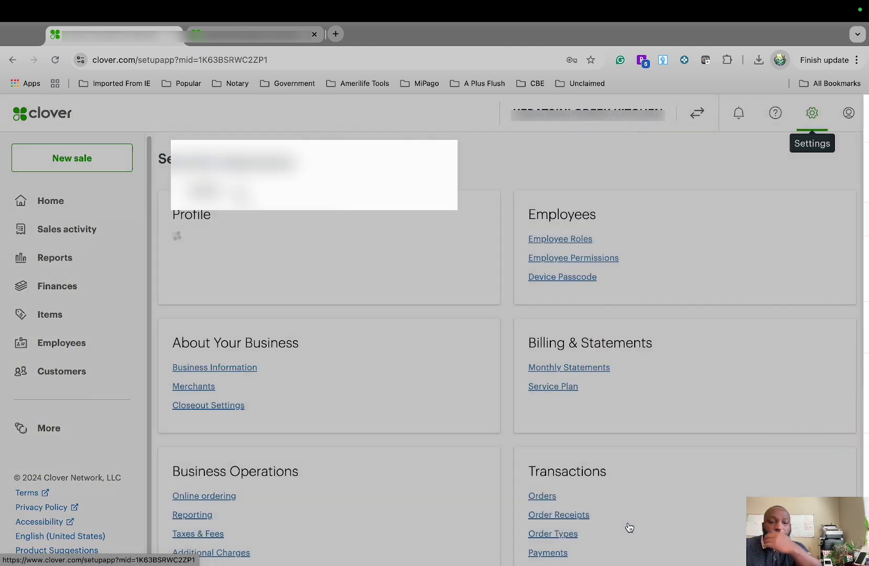
scroll(413, 473, down, 2)
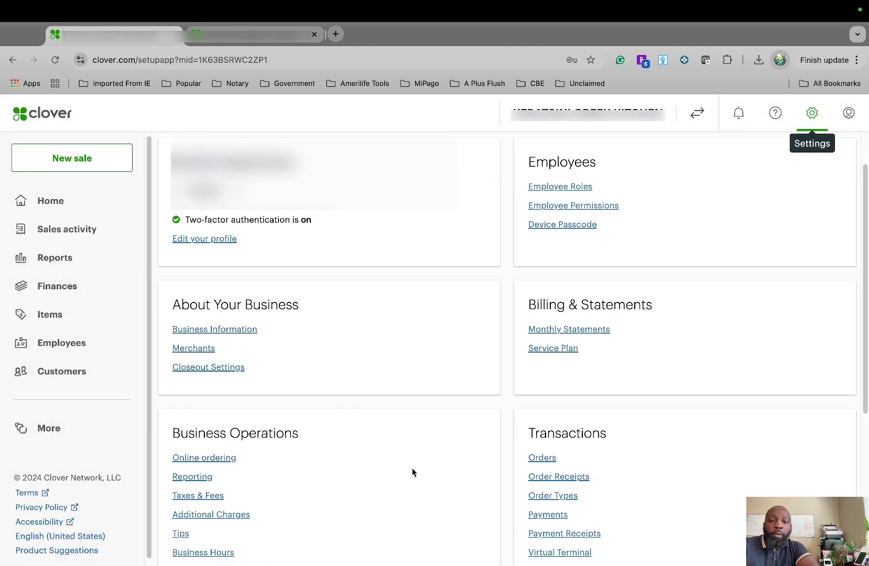
scroll(413, 473, down, 2)
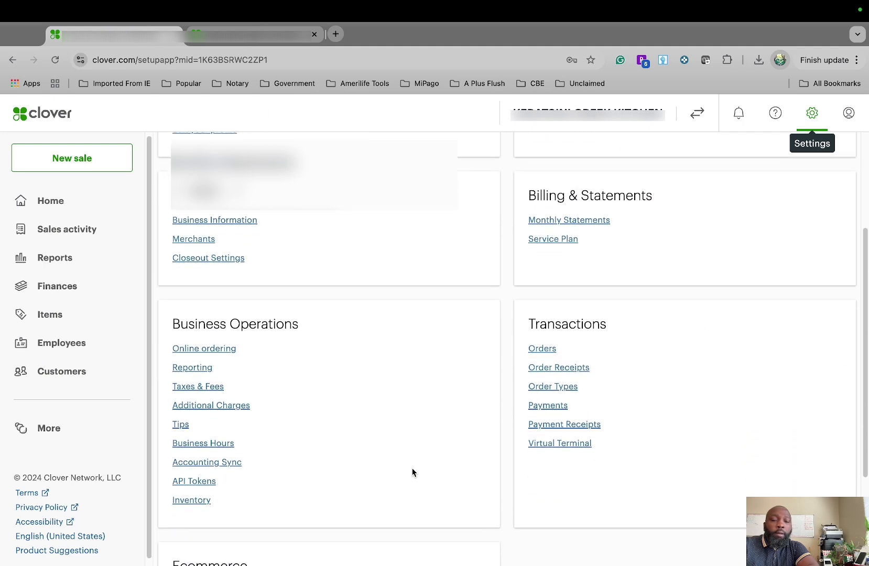
Step: Review the Taxes & Fees rates: $2.99 delivery fee, 9% Beer/Wine and 6% Sales Tax
click(200, 388)
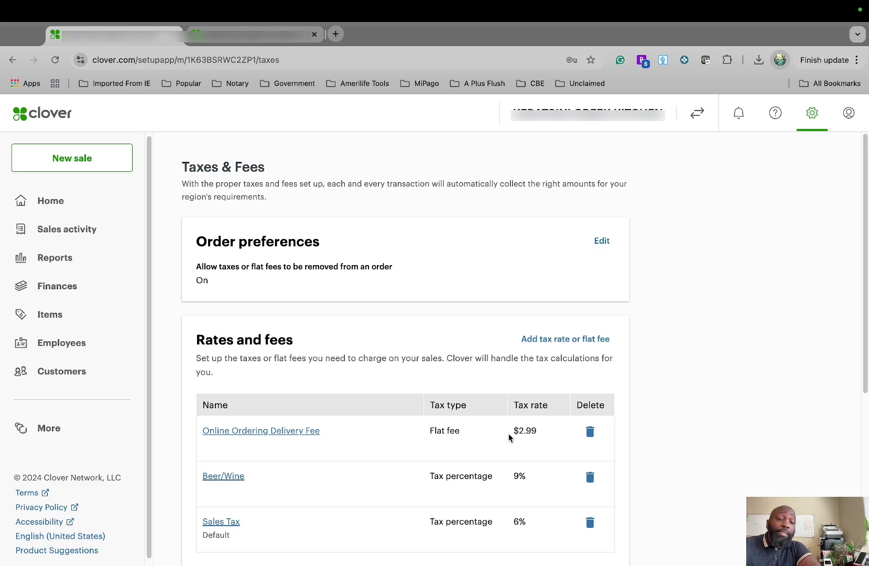
scroll(506, 431, down, 5)
scroll(491, 426, up, 3)
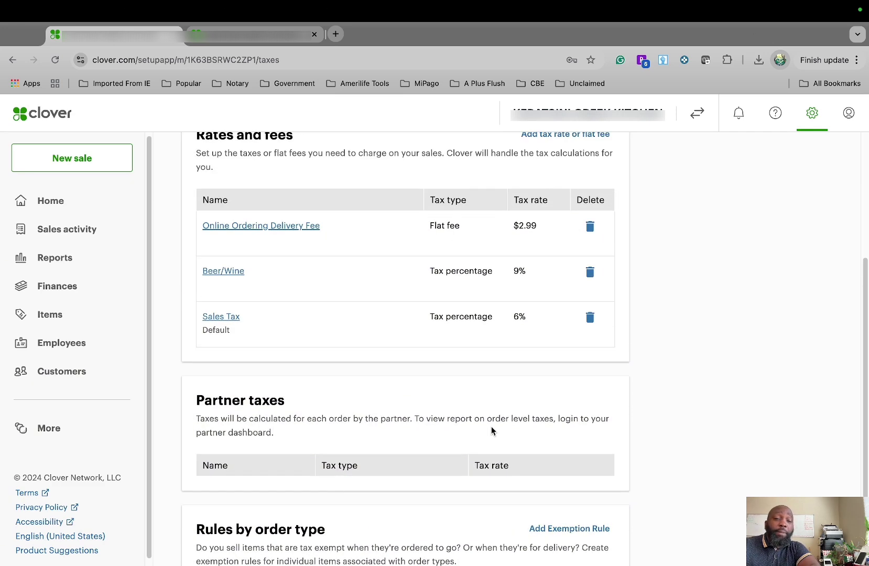
scroll(491, 426, down, 3)
scroll(491, 426, up, 4)
scroll(492, 427, down, 2)
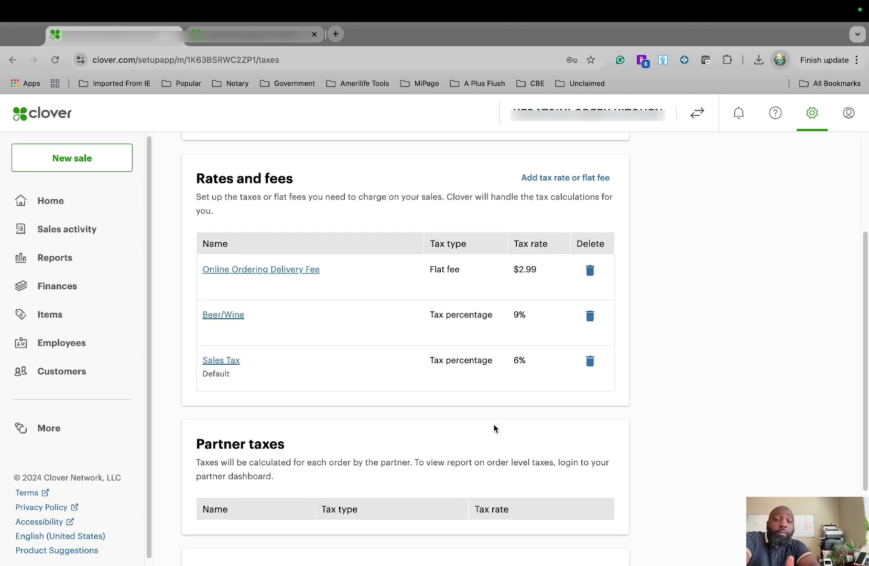
scroll(501, 401, up, 2)
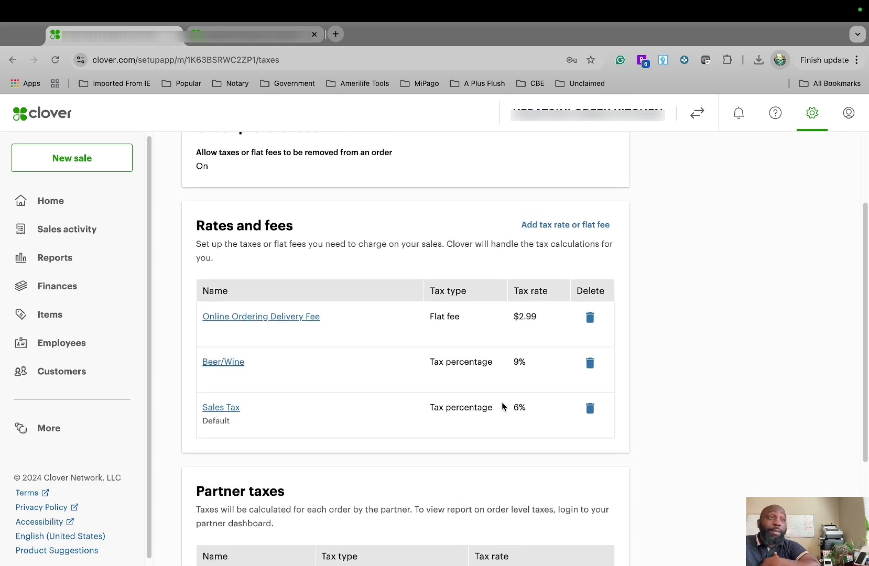
scroll(502, 407, up, 3)
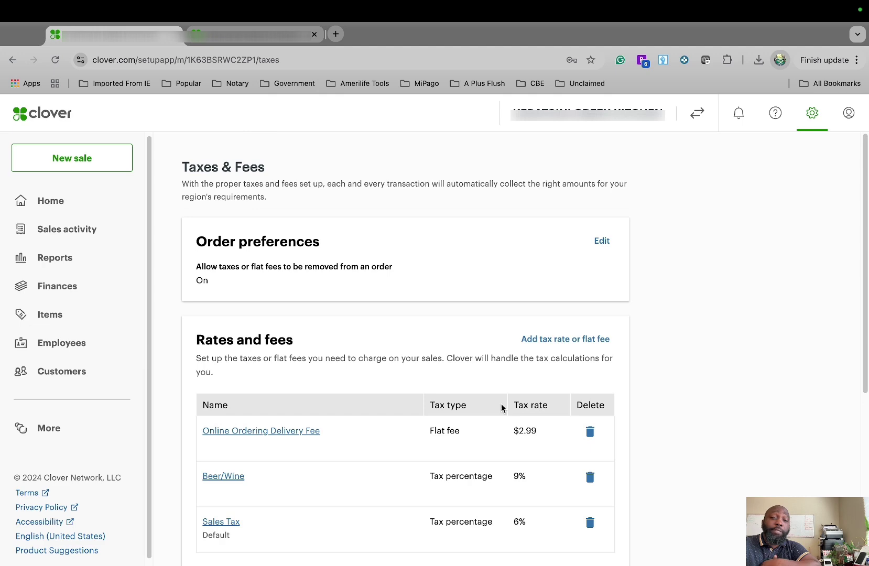
Step: Return to the main Settings page and scroll down to Business Operations
click(14, 61)
scroll(314, 449, down, 2)
scroll(314, 447, down, 2)
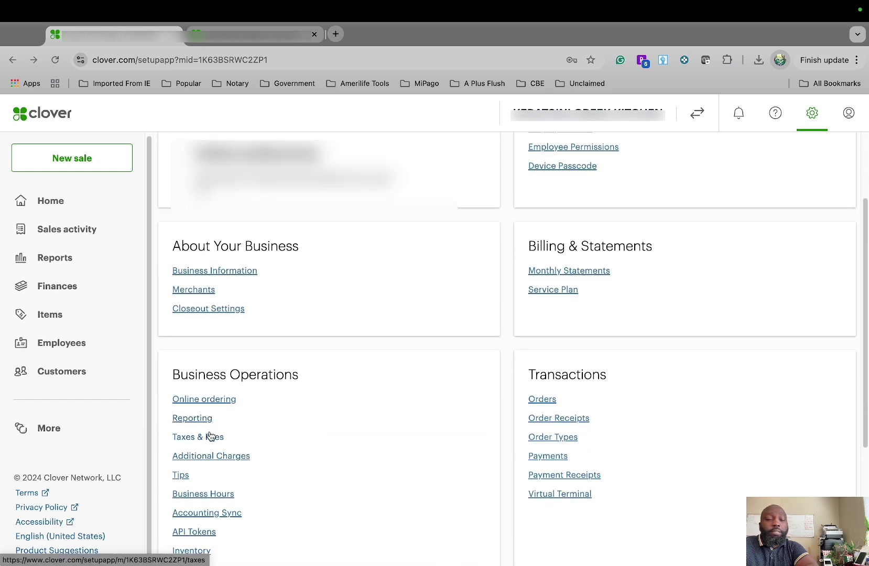
Step: View Tips settings: tipping on, 15%, 18%, 20%, 30% buttons, tax included in calculation
click(180, 476)
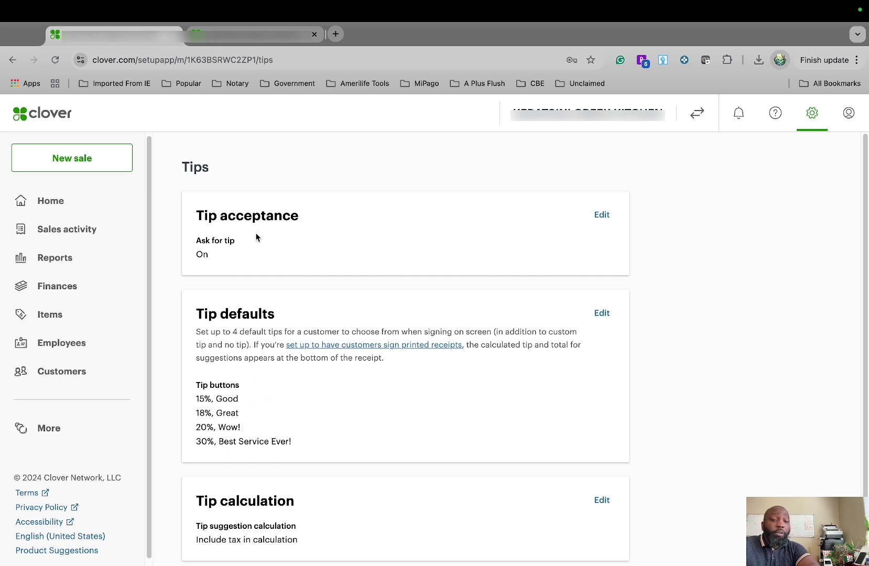
scroll(302, 326, down, 1)
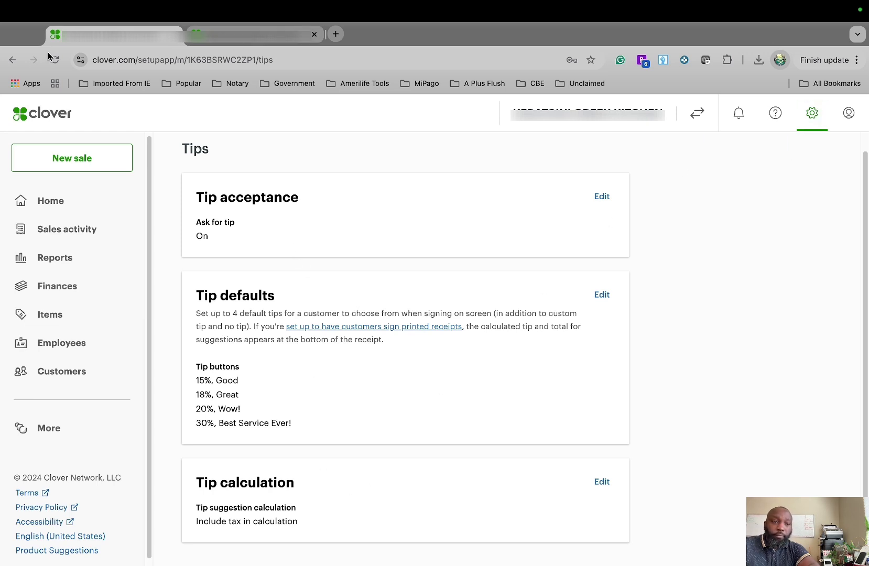
Step: Return to the main Settings page and scroll down to Business Operations
click(13, 60)
scroll(350, 368, down, 1)
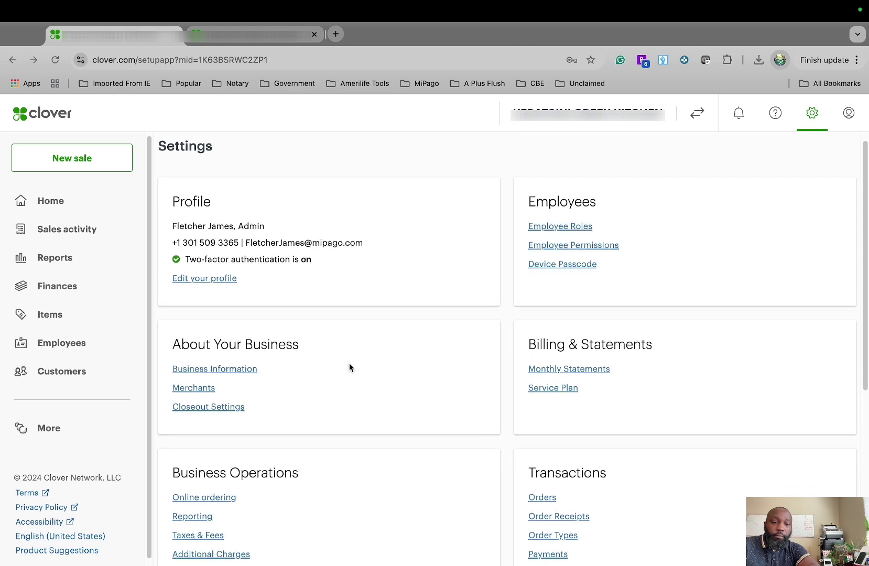
scroll(350, 368, down, 2)
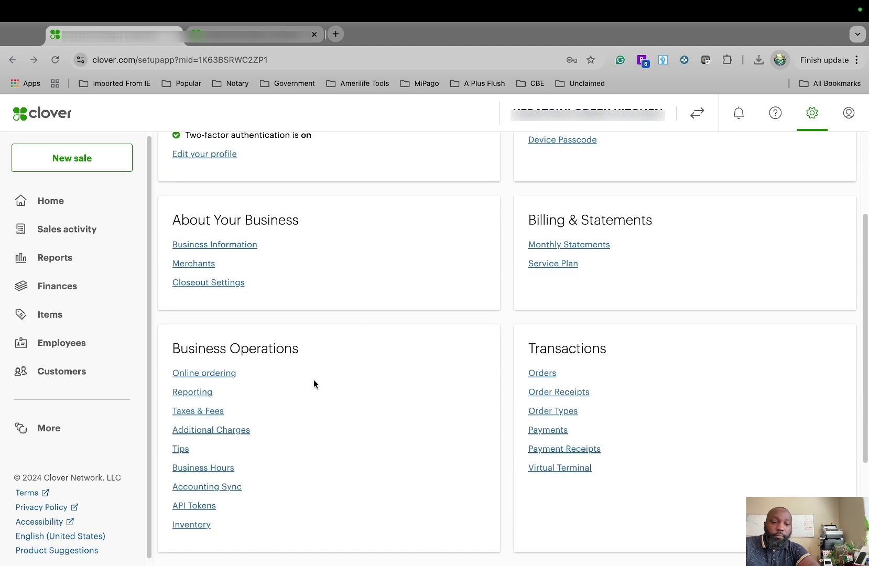
Step: View the Accounting Sync page's QuickBooks Online connection, then go back to Settings
click(234, 488)
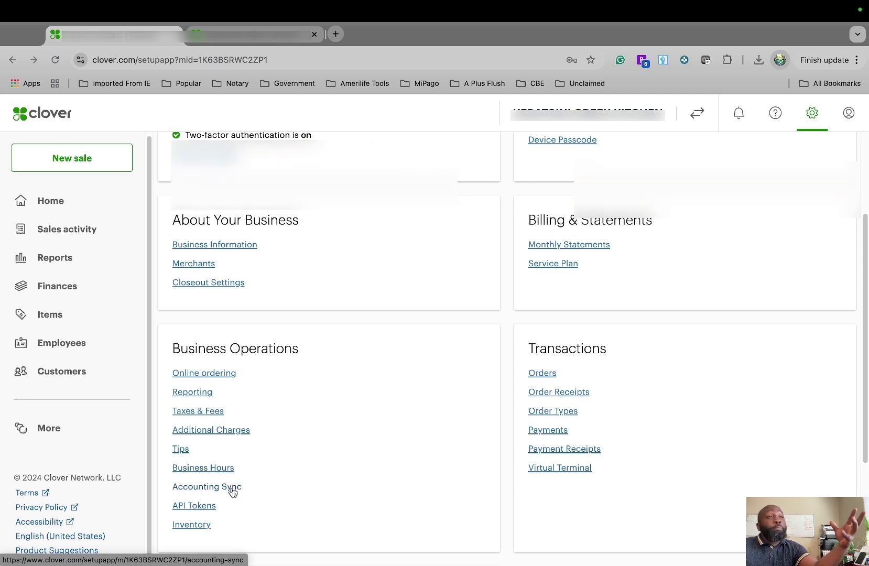
click(233, 487)
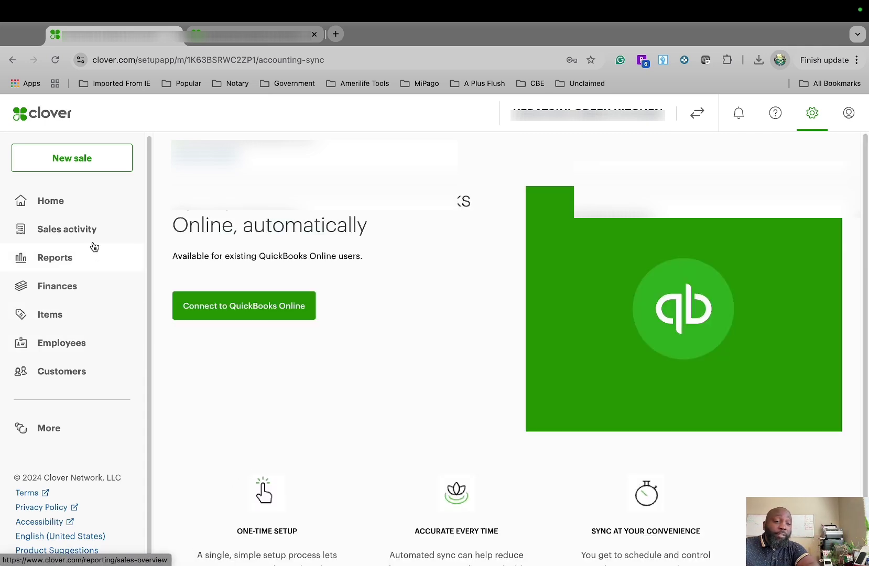
click(13, 59)
Step: Open Transactions > Order Types and scroll the custom types, including Door Dash and GrubHub
scroll(230, 441, down, 5)
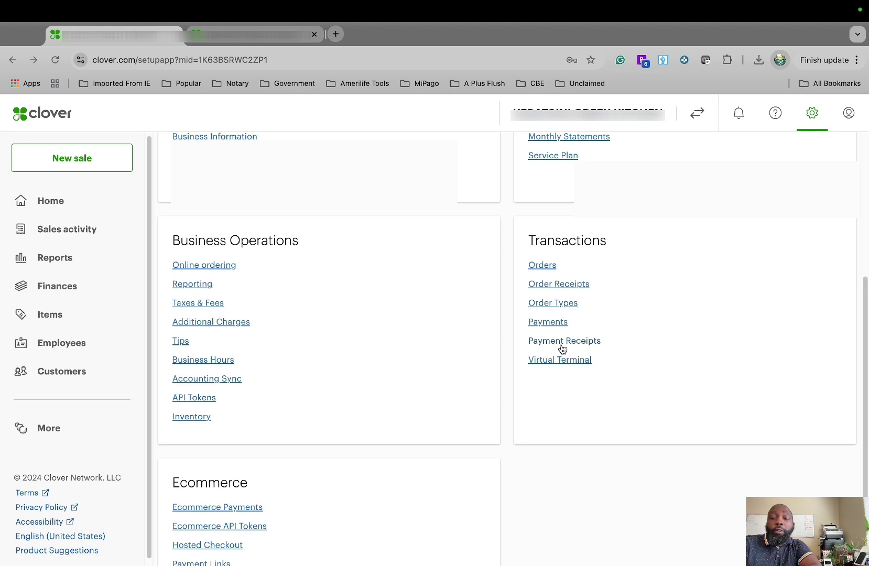
click(553, 302)
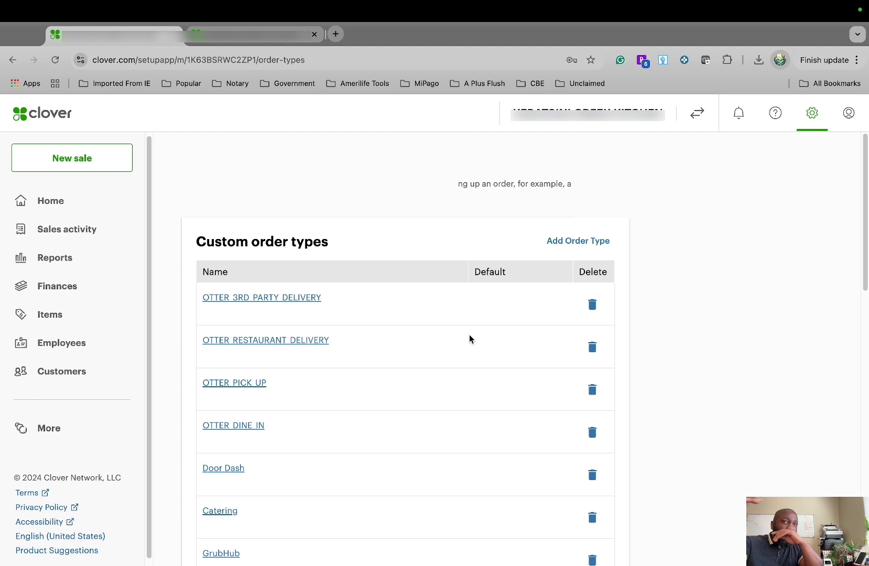
scroll(470, 324, down, 1)
scroll(471, 325, down, 3)
scroll(472, 327, up, 4)
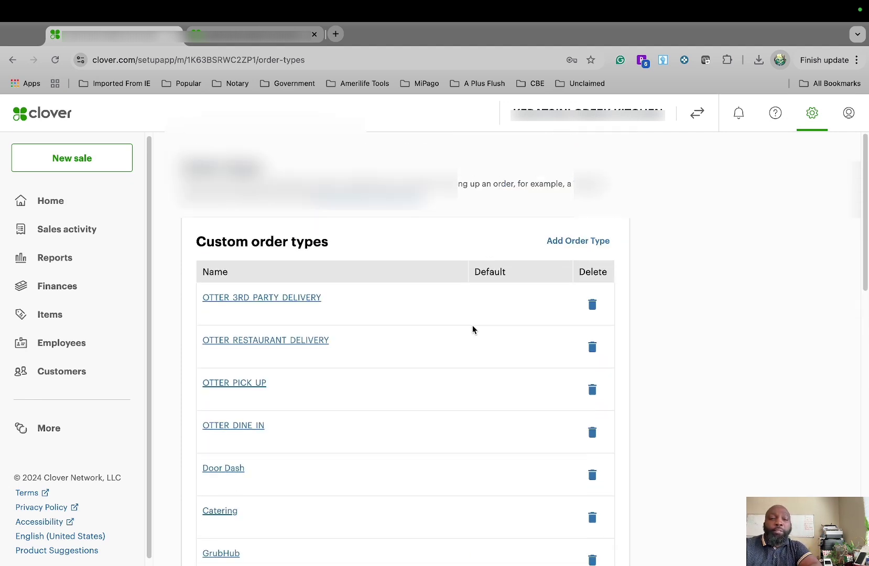
Step: Return to the main Settings page and scroll through its sections
click(13, 60)
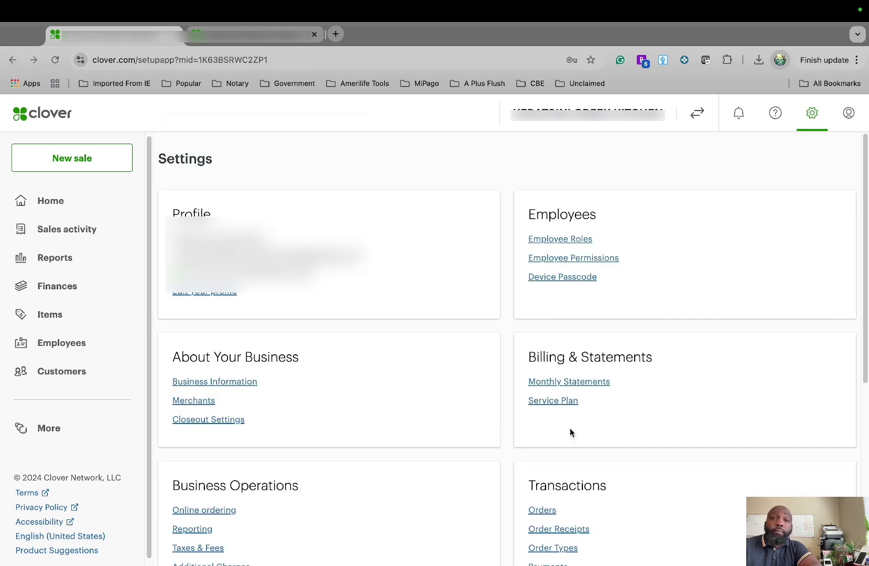
scroll(571, 428, down, 3)
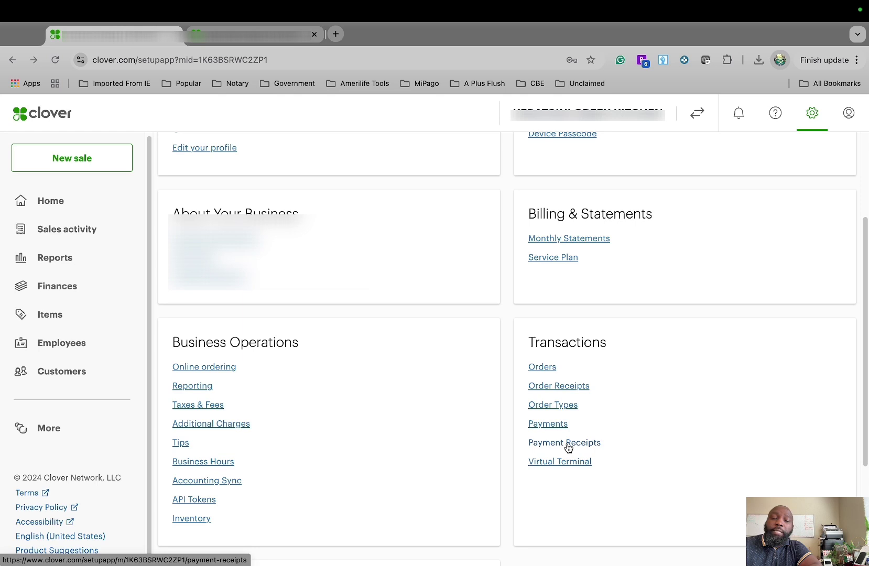
scroll(569, 445, down, 3)
scroll(569, 444, up, 6)
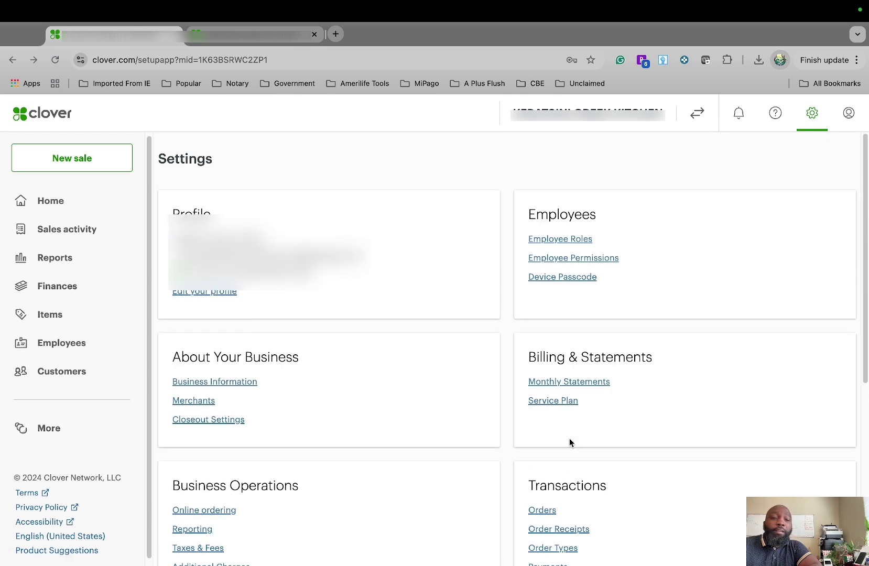
Step: Start a new Virtual Terminal sale and preview the Card verification transaction type
click(82, 161)
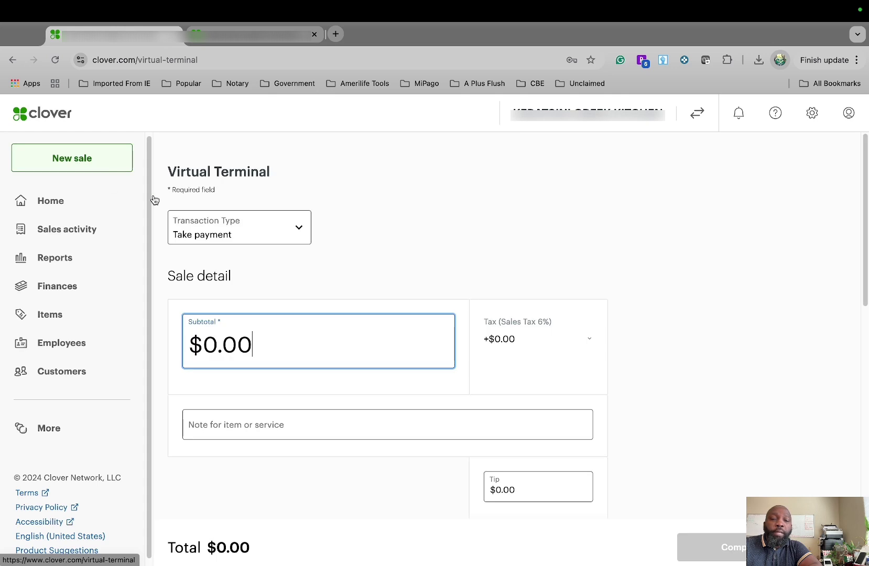
click(283, 232)
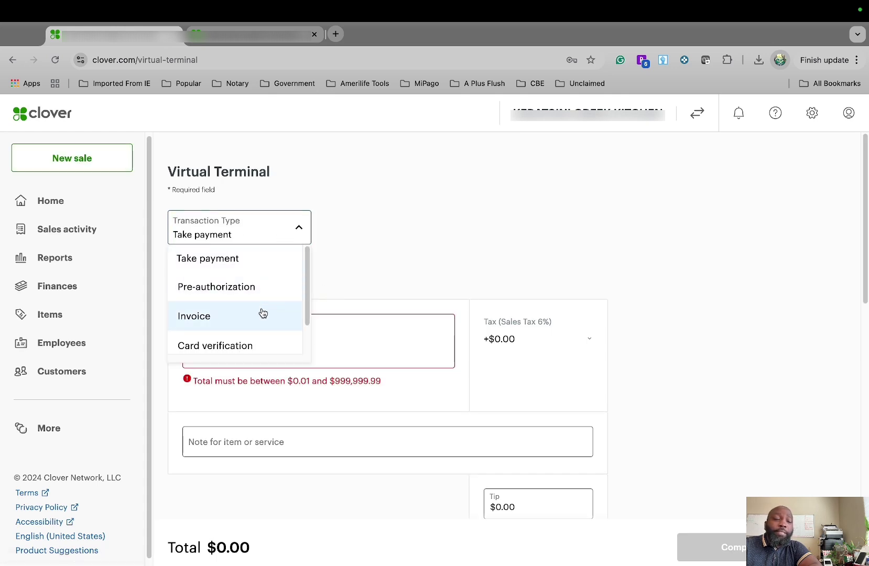
click(254, 346)
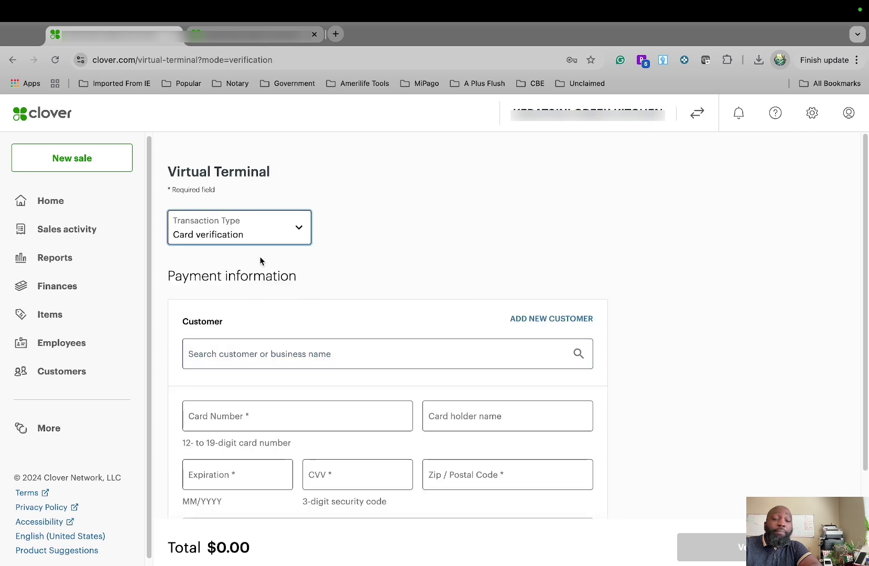
scroll(285, 299, down, 2)
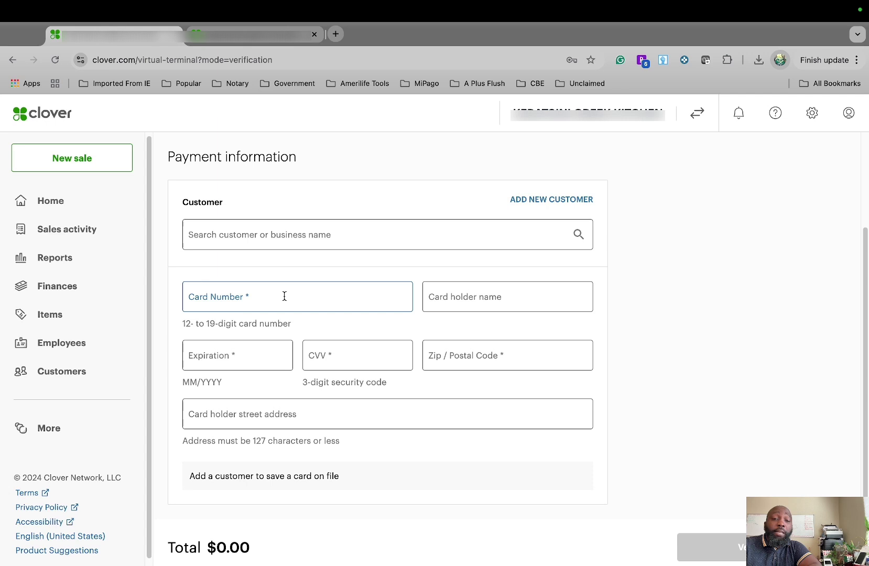
scroll(282, 252, up, 3)
Step: Switch the transaction type back to Take payment and scroll through the payment form
click(297, 229)
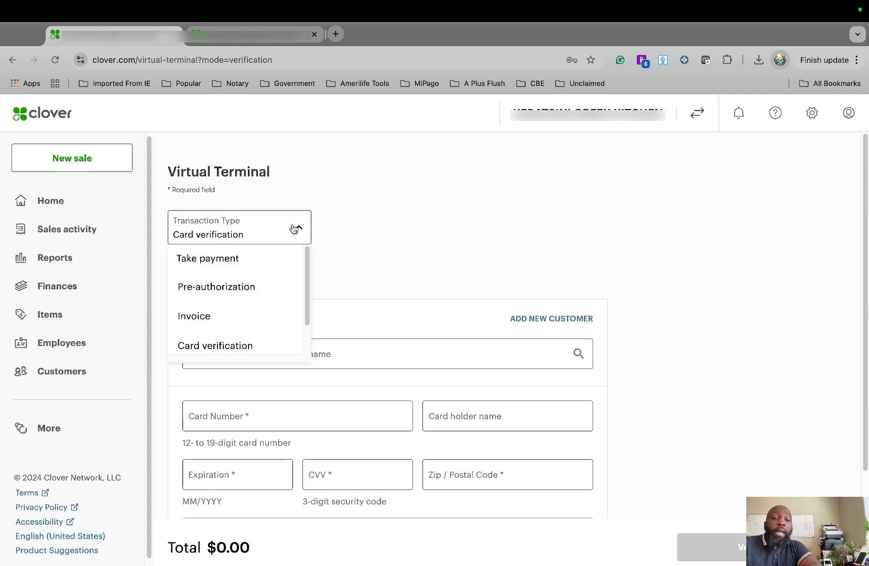
click(277, 253)
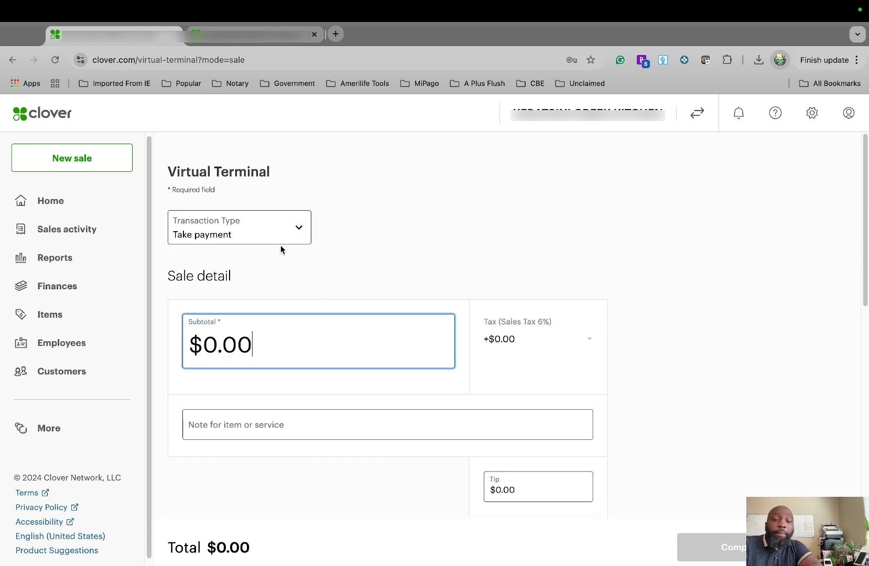
scroll(539, 337, down, 2)
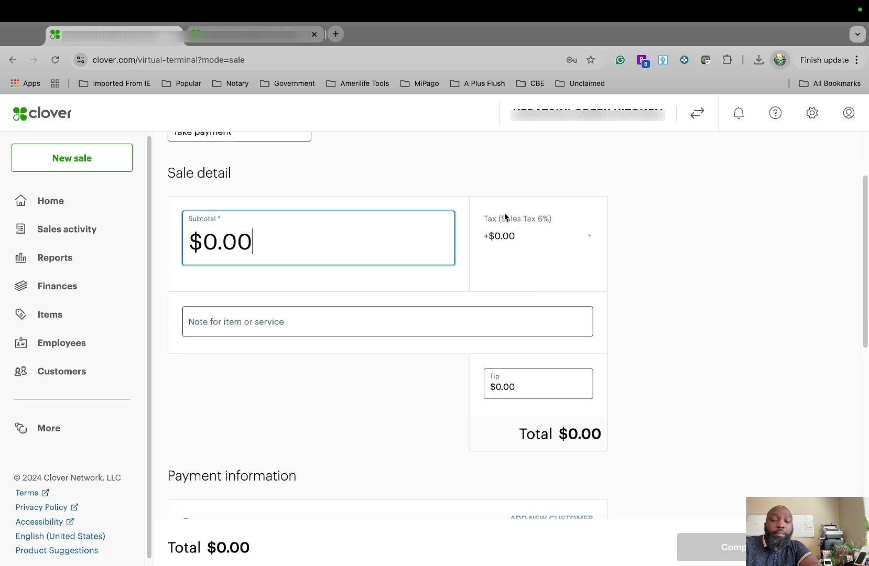
scroll(297, 329, down, 3)
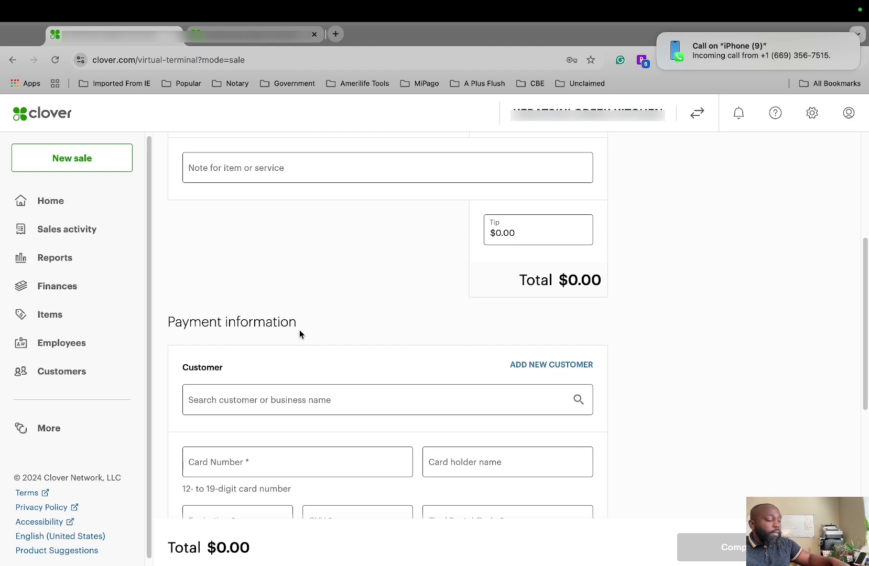
scroll(318, 329, down, 4)
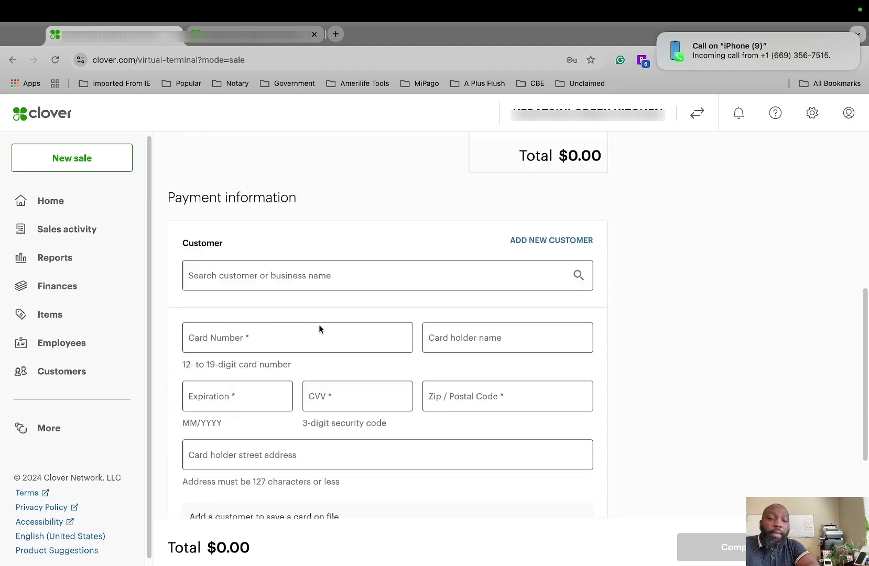
scroll(366, 370, down, 4)
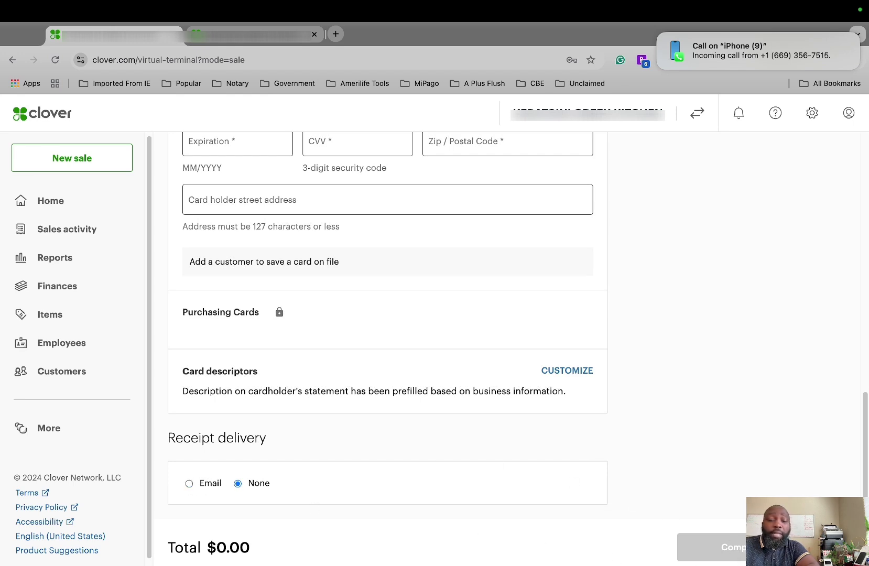
scroll(659, 469, up, 8)
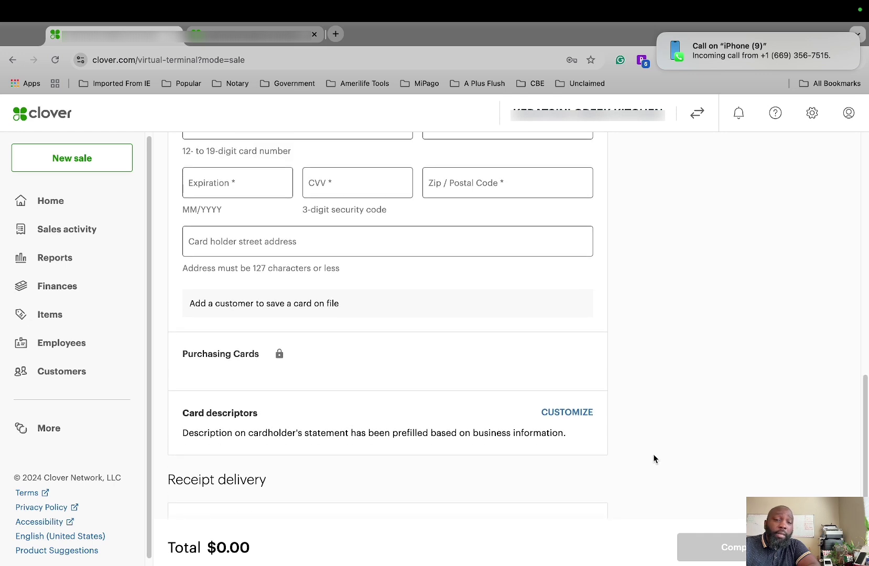
scroll(413, 398, up, 4)
click(252, 227)
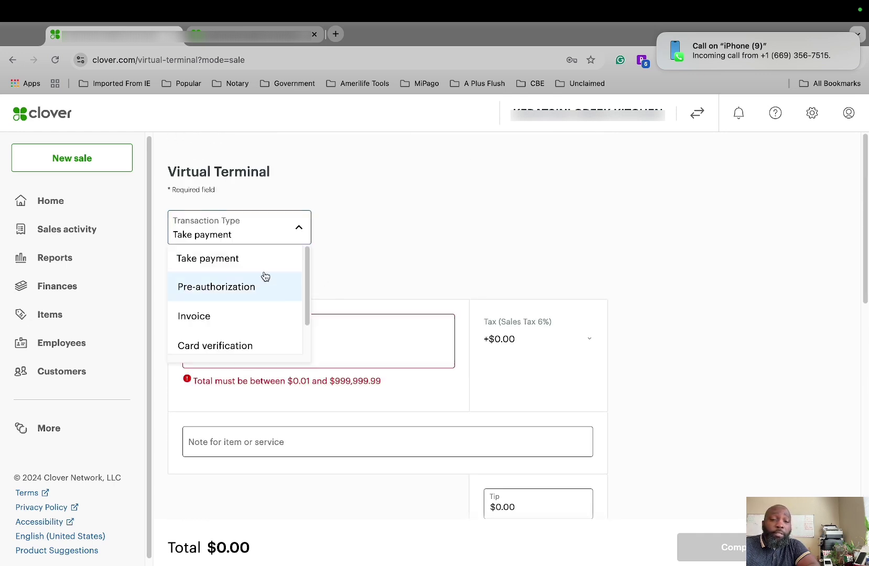
Step: Set the transaction type to Invoice and add a new autofilled customer to it
click(212, 309)
scroll(268, 312, down, 8)
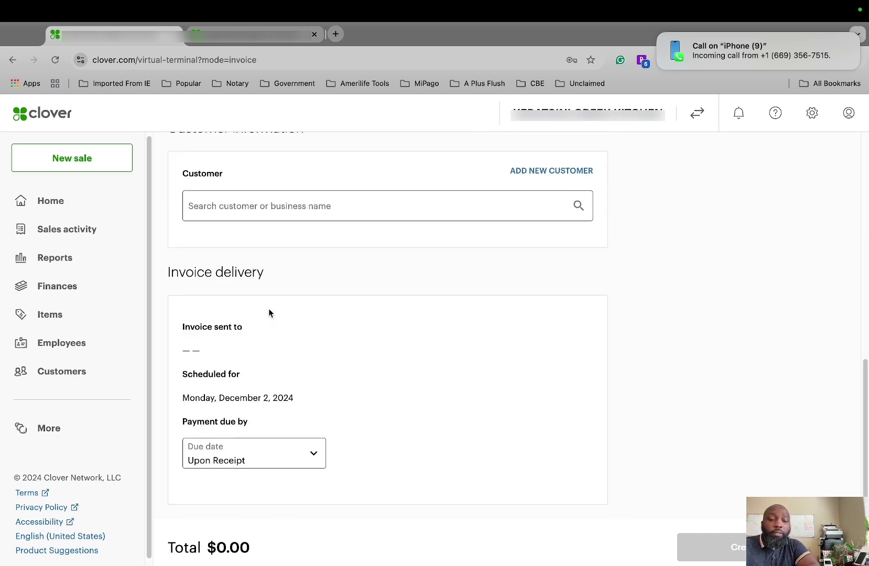
scroll(449, 322, up, 2)
click(361, 275)
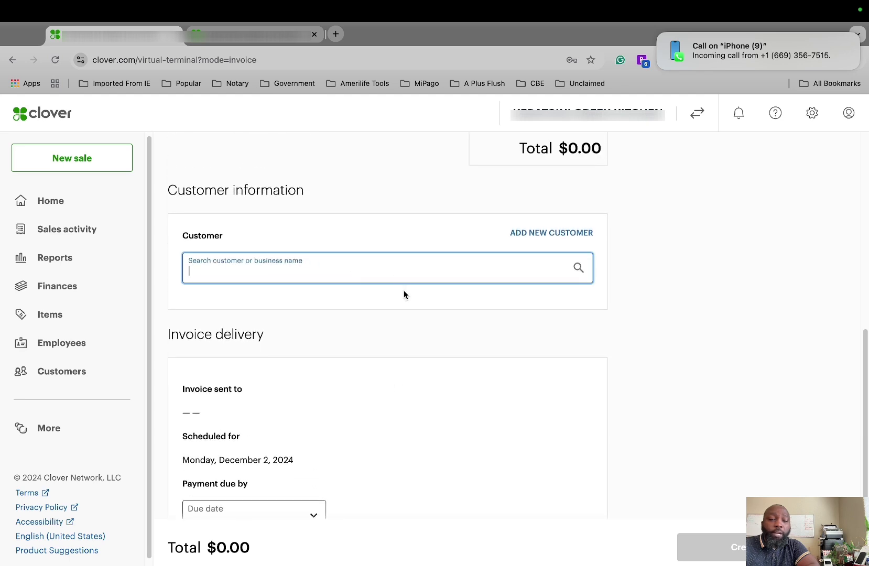
click(537, 235)
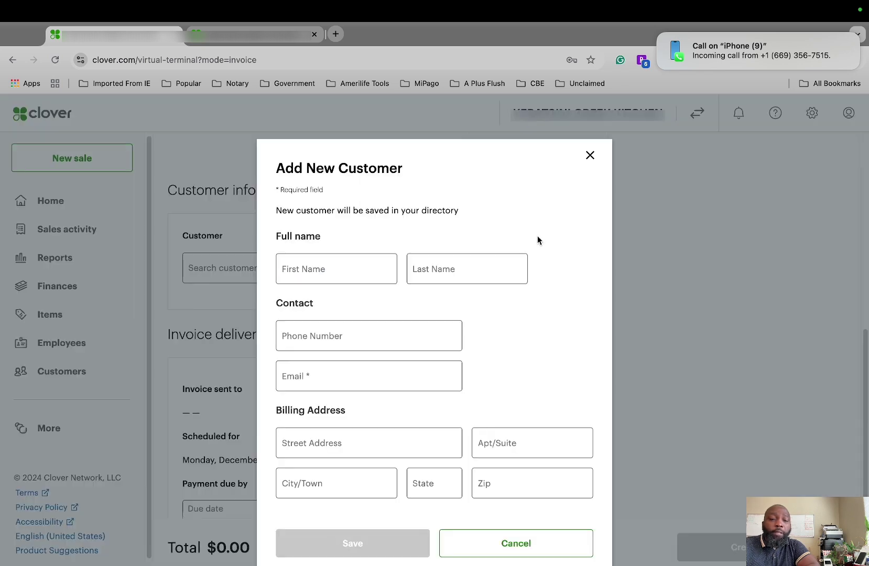
click(331, 274)
click(346, 305)
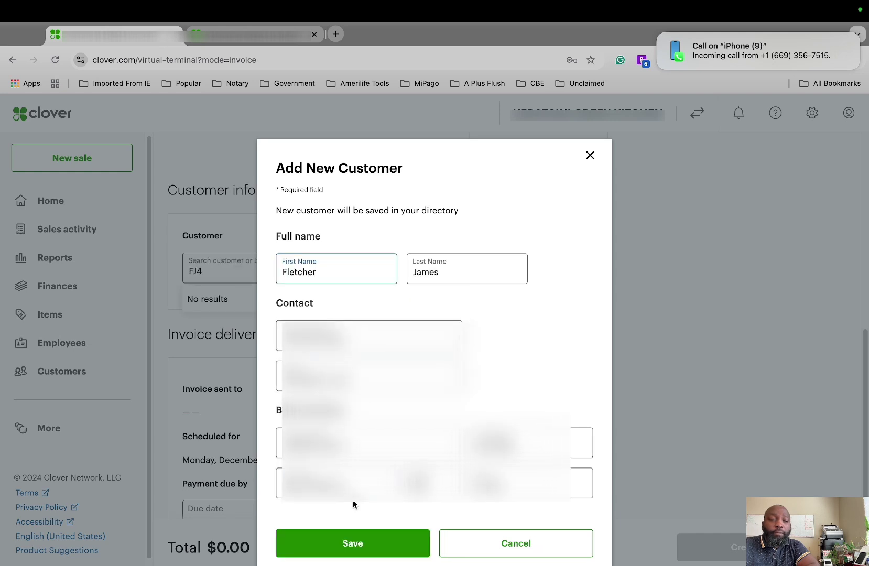
click(362, 531)
Step: Keep the invoice due date at Upon Receipt and dismiss the incoming-call notification
scroll(409, 438, down, 2)
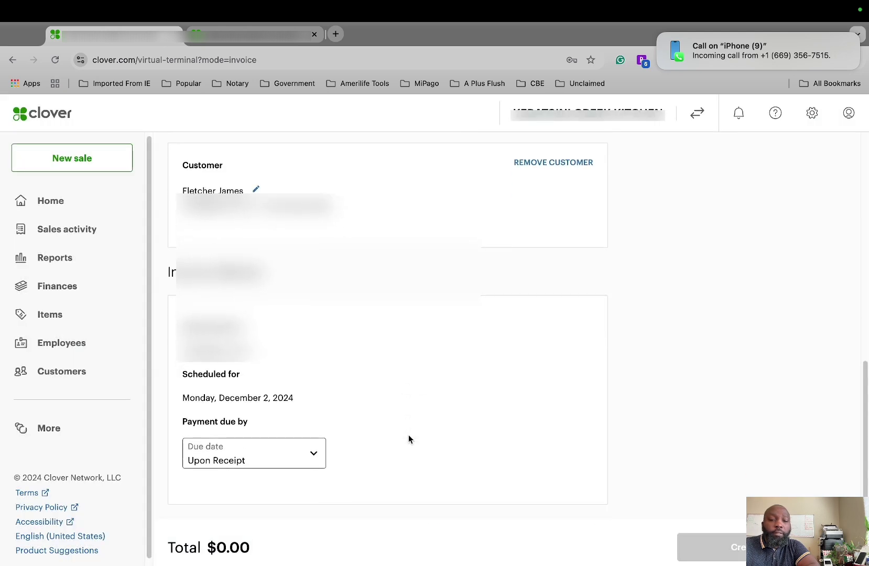
scroll(408, 439, up, 2)
scroll(408, 439, down, 2)
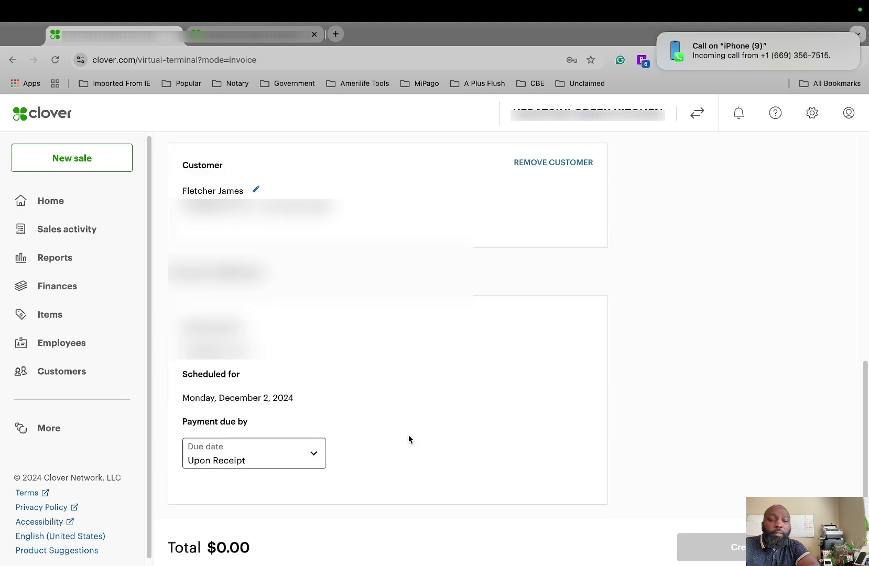
click(310, 471)
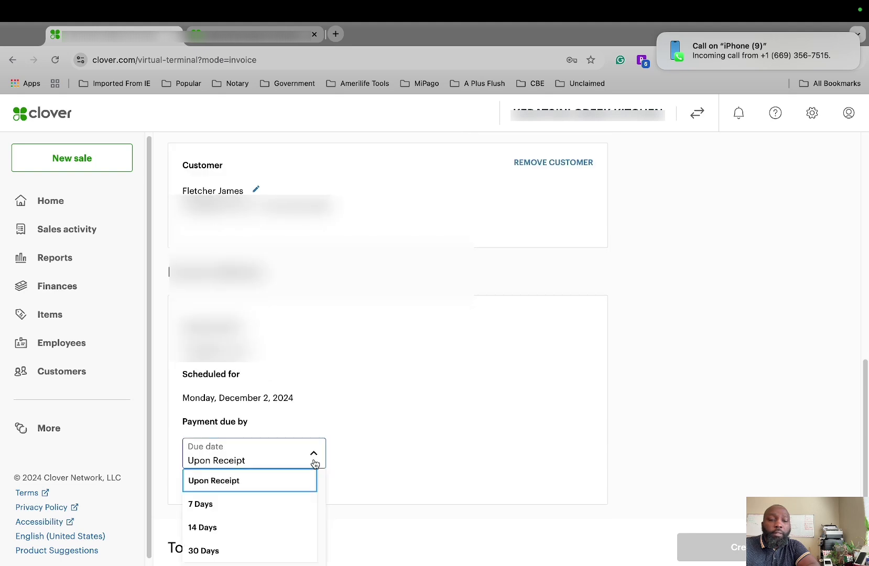
click(573, 426)
scroll(574, 427, up, 10)
scroll(574, 430, down, 1)
scroll(574, 430, down, 5)
scroll(538, 431, up, 5)
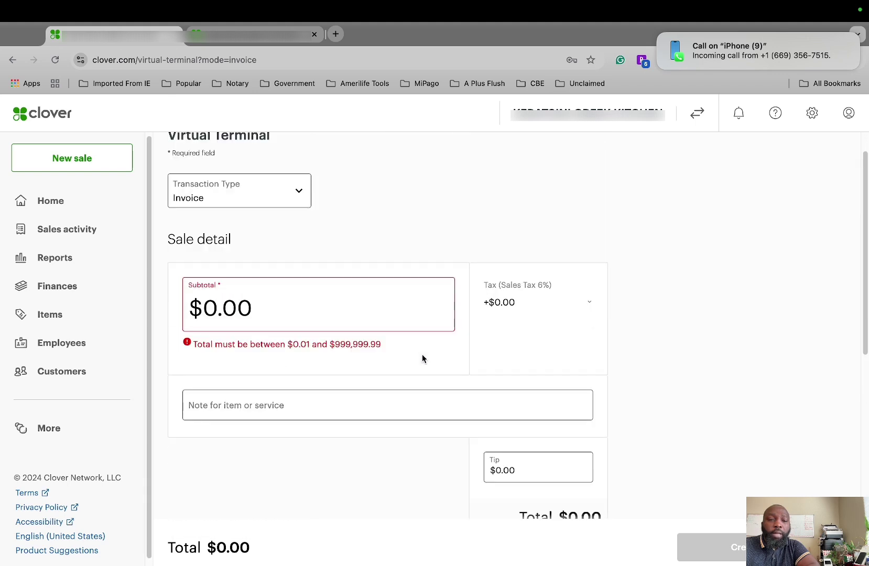
scroll(423, 359, up, 1)
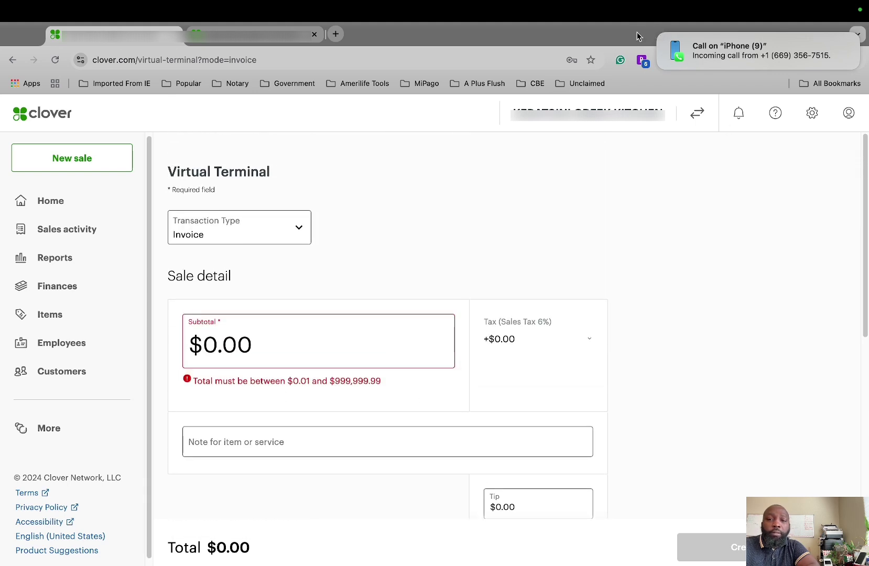
click(662, 32)
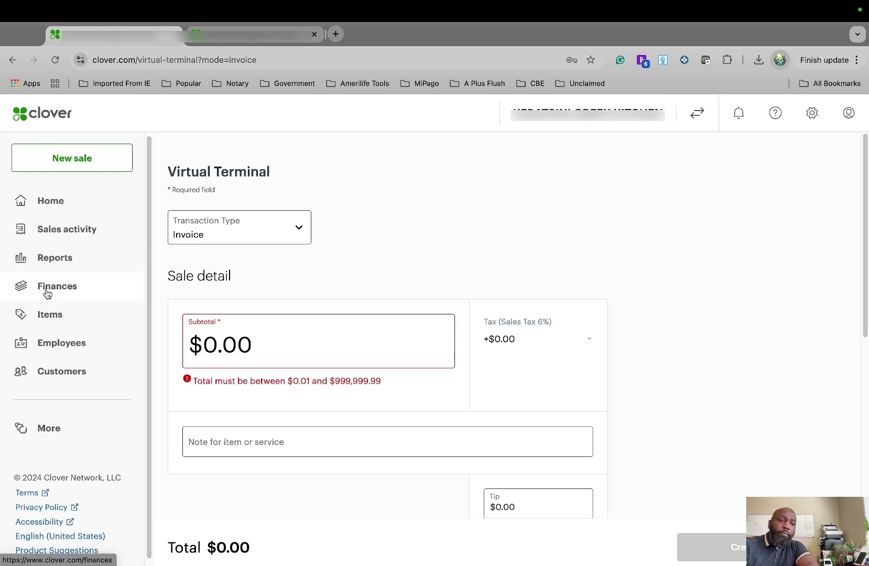
Step: Open the Sales overview report and scroll through today's charts
click(57, 259)
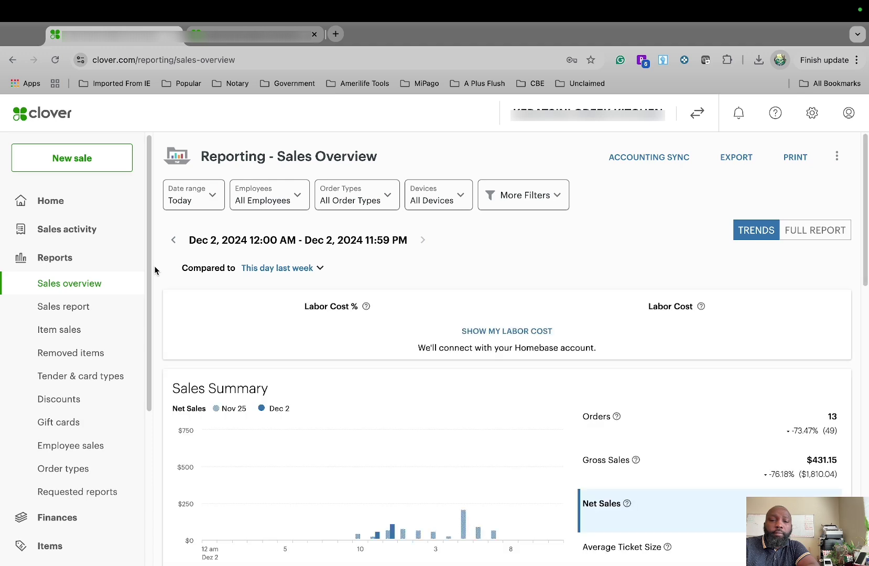
scroll(509, 384, down, 12)
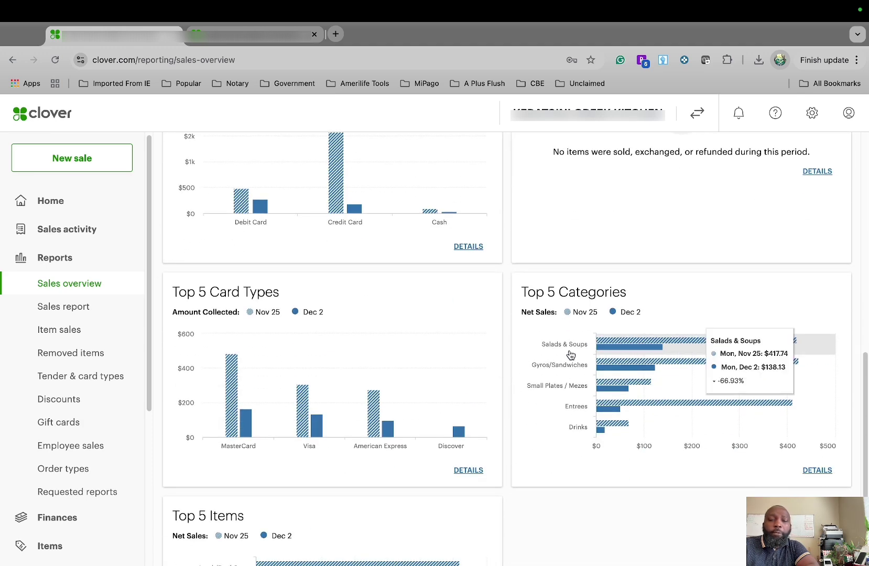
scroll(584, 328, down, 3)
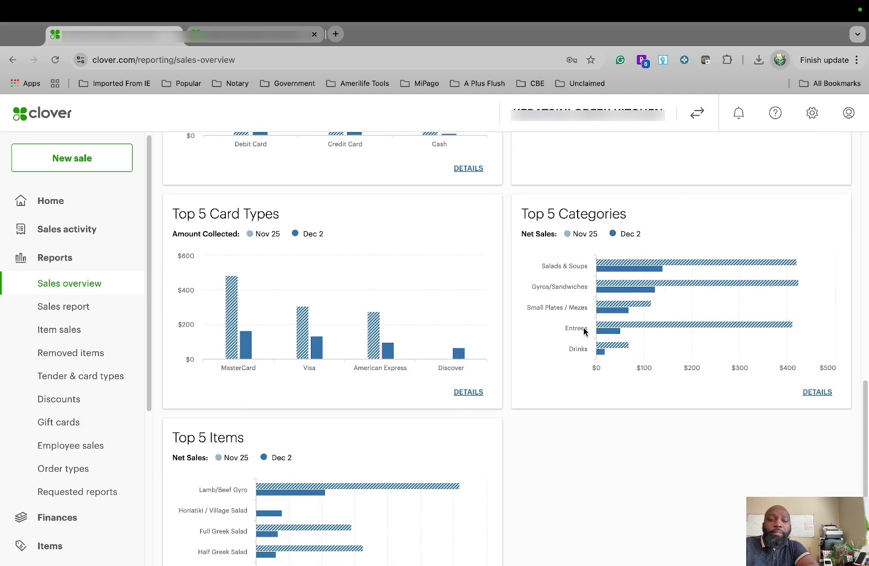
scroll(385, 453, down, 2)
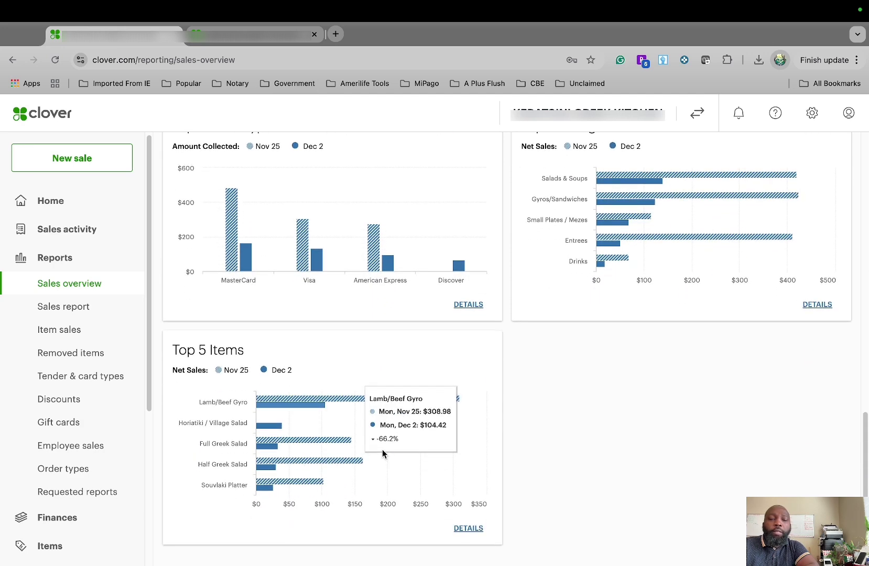
scroll(387, 440, up, 3)
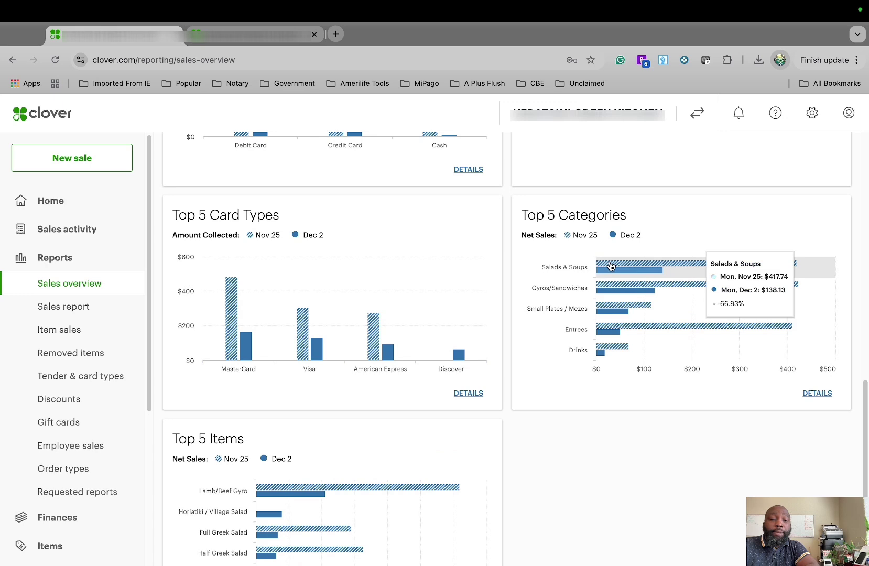
Step: Open the Discounts report, then the Gift Cards report
mouse_move(318, 492)
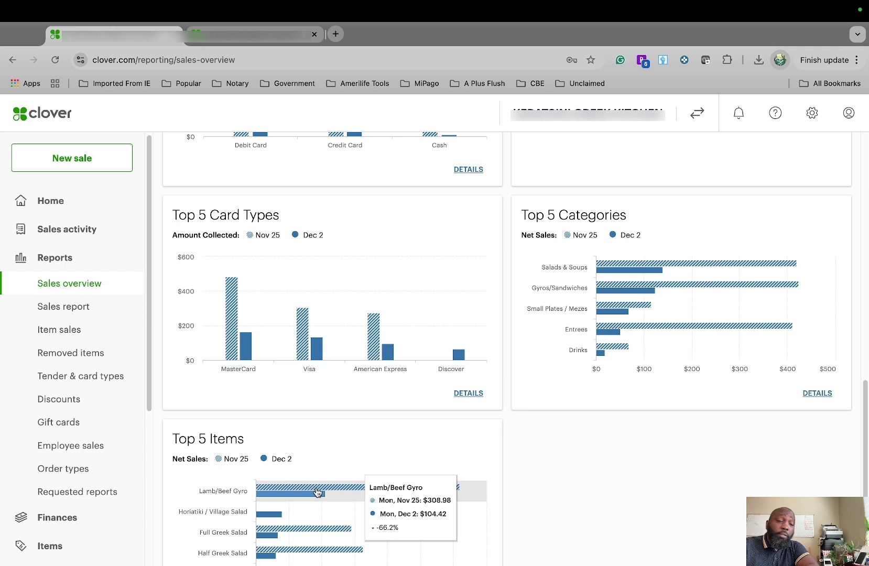
click(87, 404)
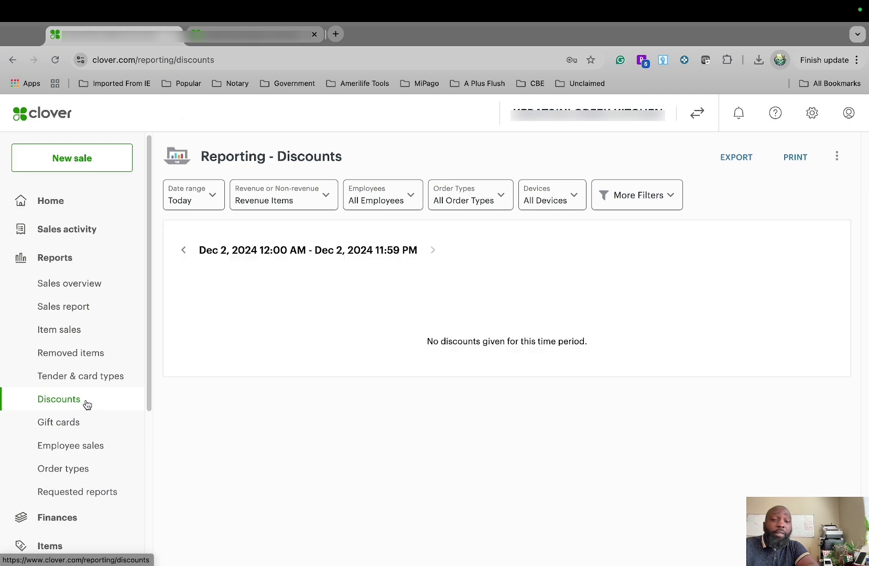
click(88, 422)
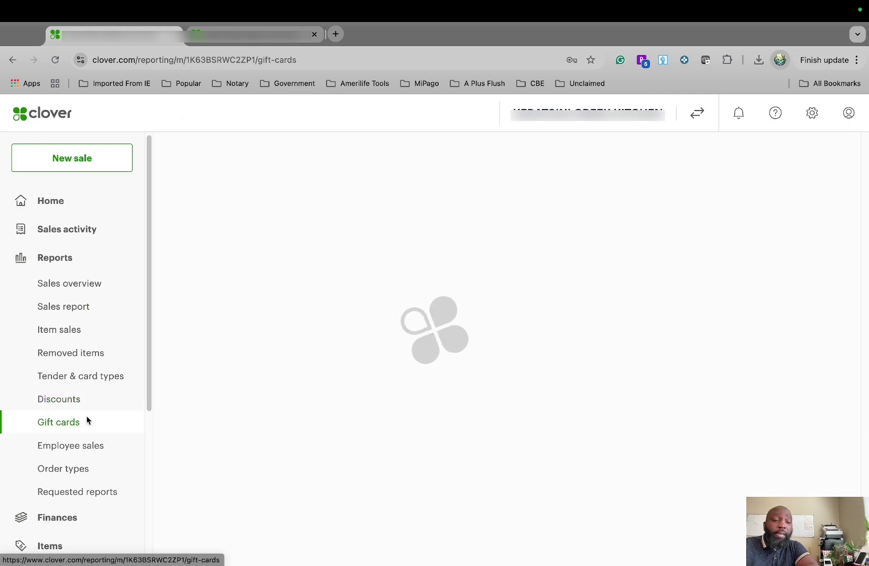
Step: Visit the Finances overview, Clover Capital, Deposits and Statements pages in turn
click(76, 523)
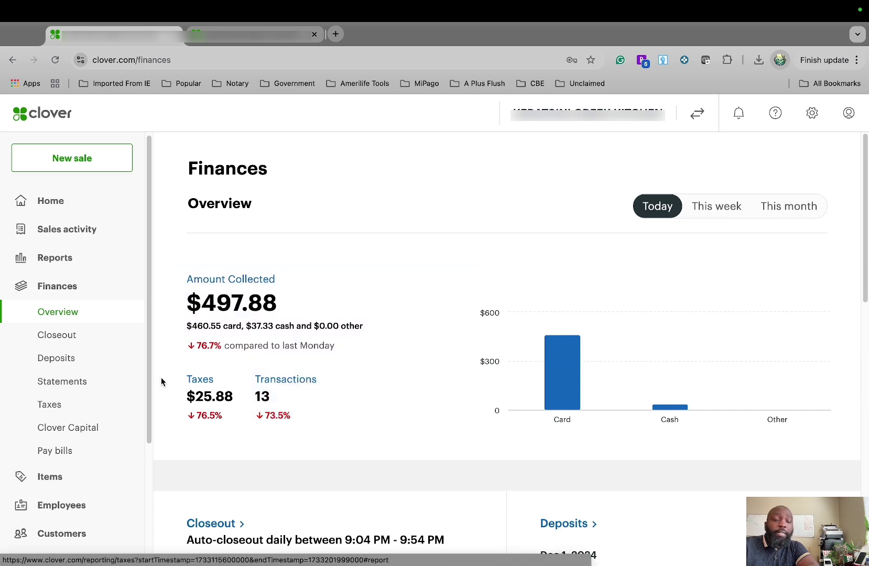
click(123, 432)
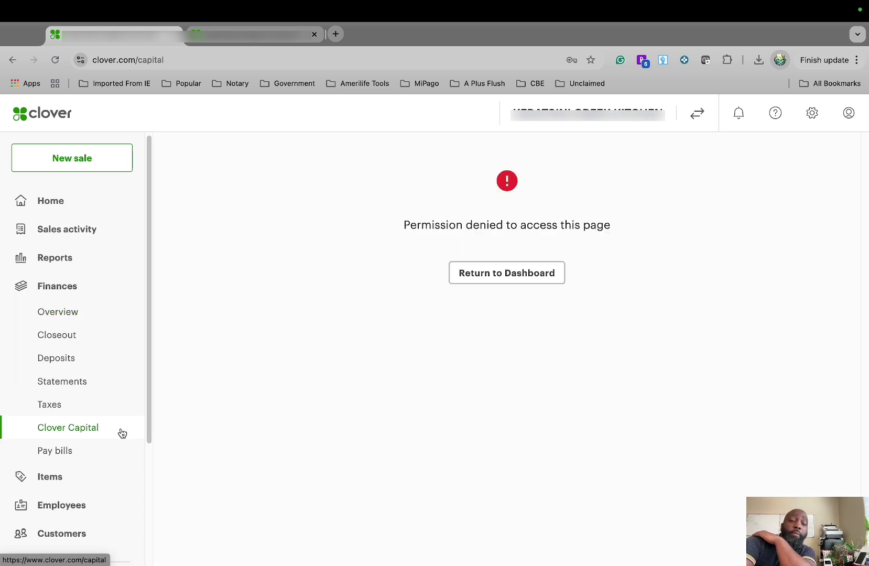
click(87, 313)
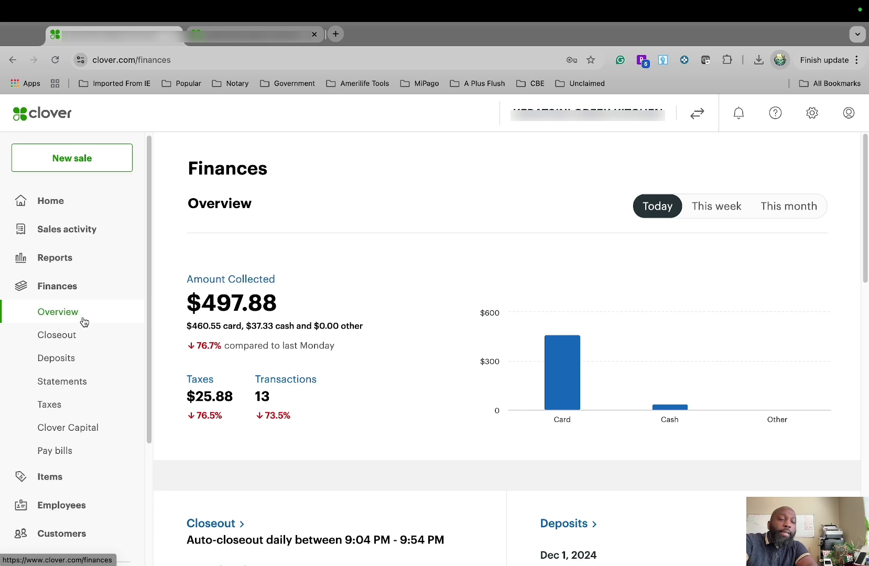
click(77, 362)
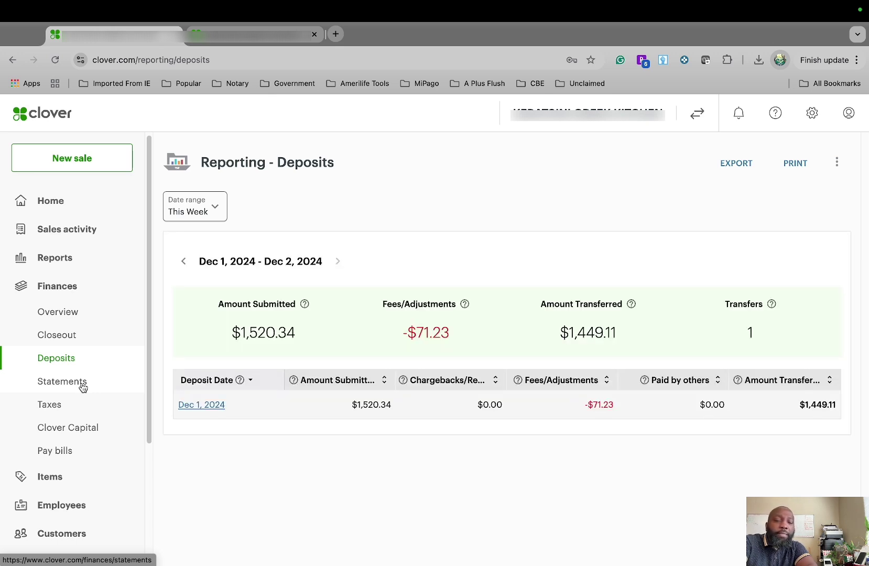
click(83, 387)
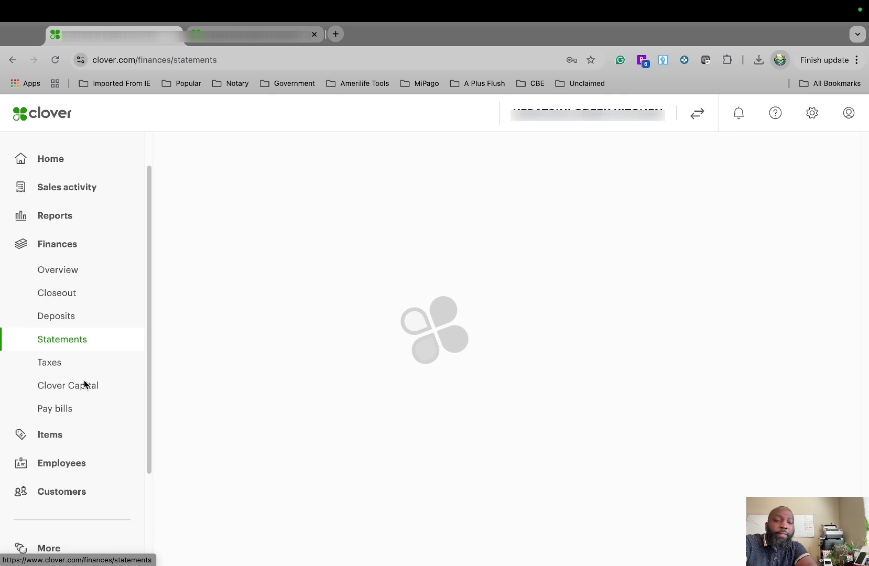
scroll(87, 385, down, 3)
Step: Scroll the Customers list of 27.5k customers, then move on to the Items list
click(90, 415)
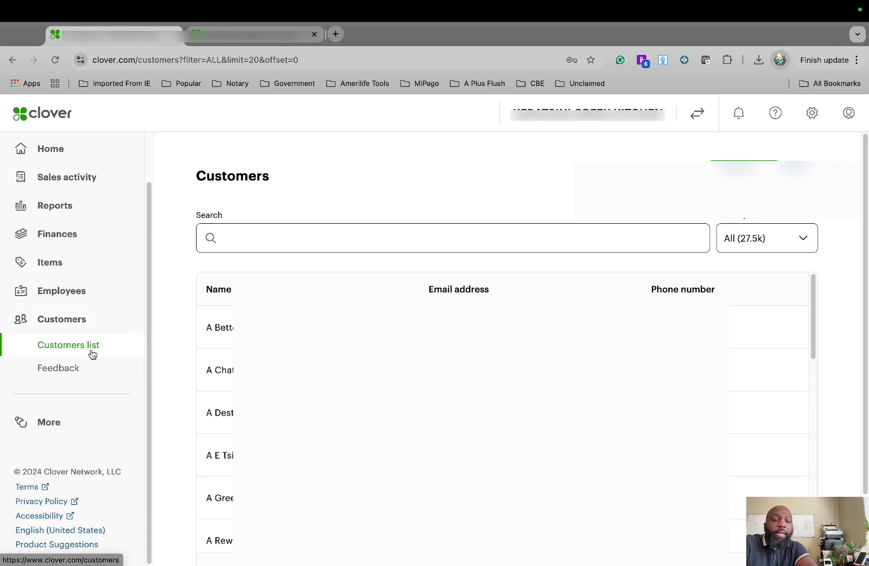
scroll(472, 366, down, 10)
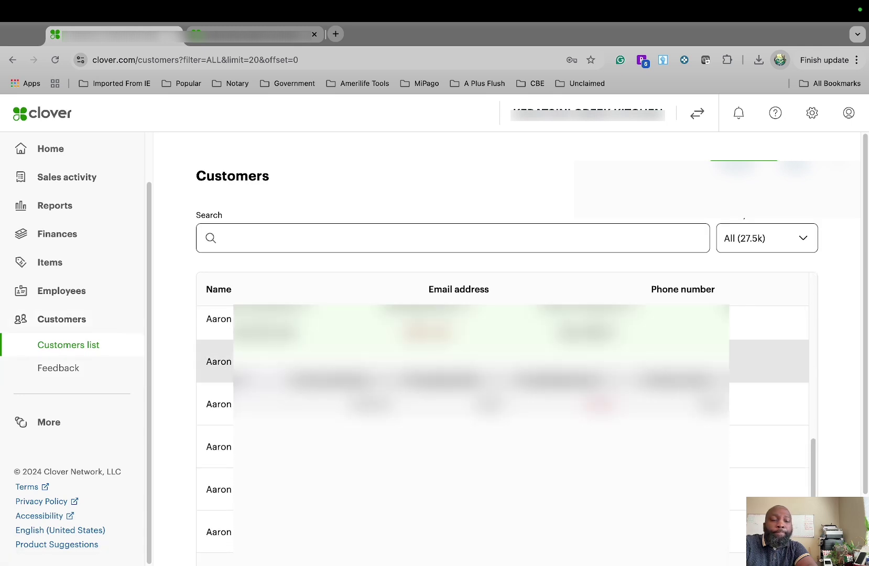
scroll(472, 380, up, 2)
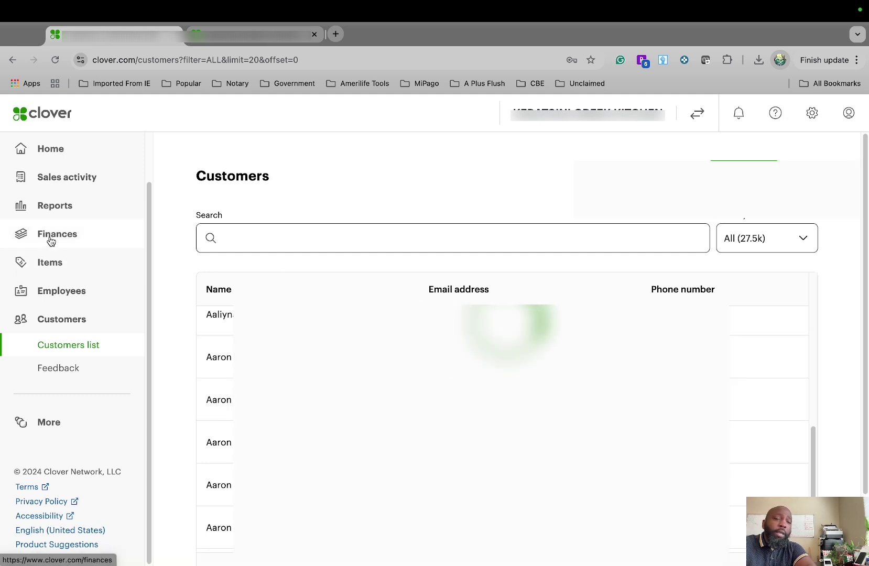
click(52, 265)
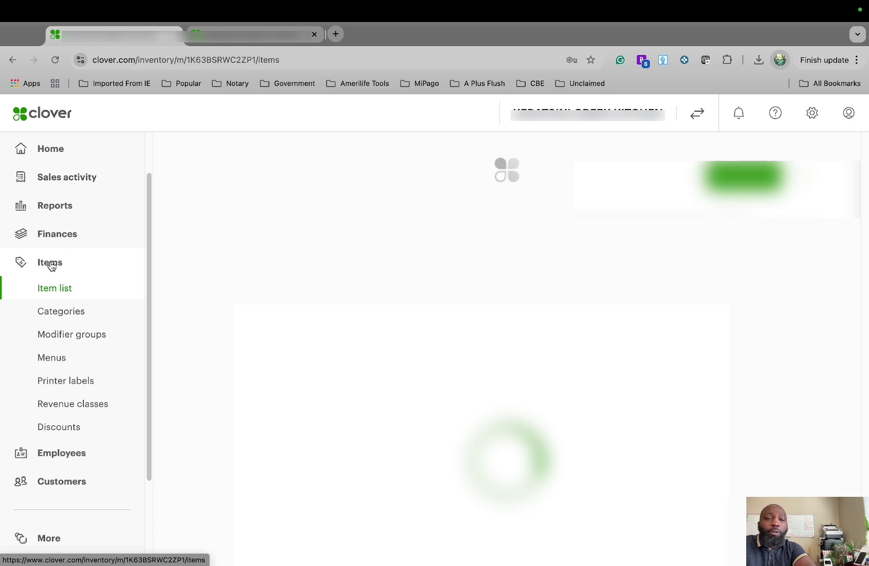